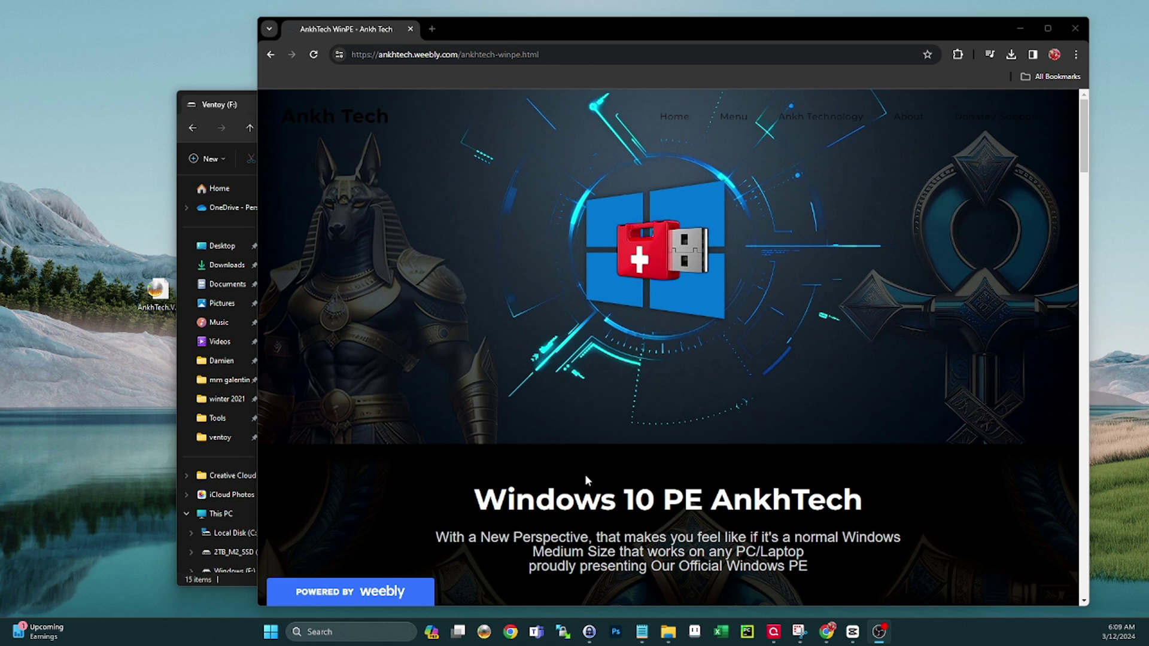
Bring the Chrome window showing the ankhtech-winpe.html download page to the front.
{"action": "left_click", "coordinate": [658, 491]}
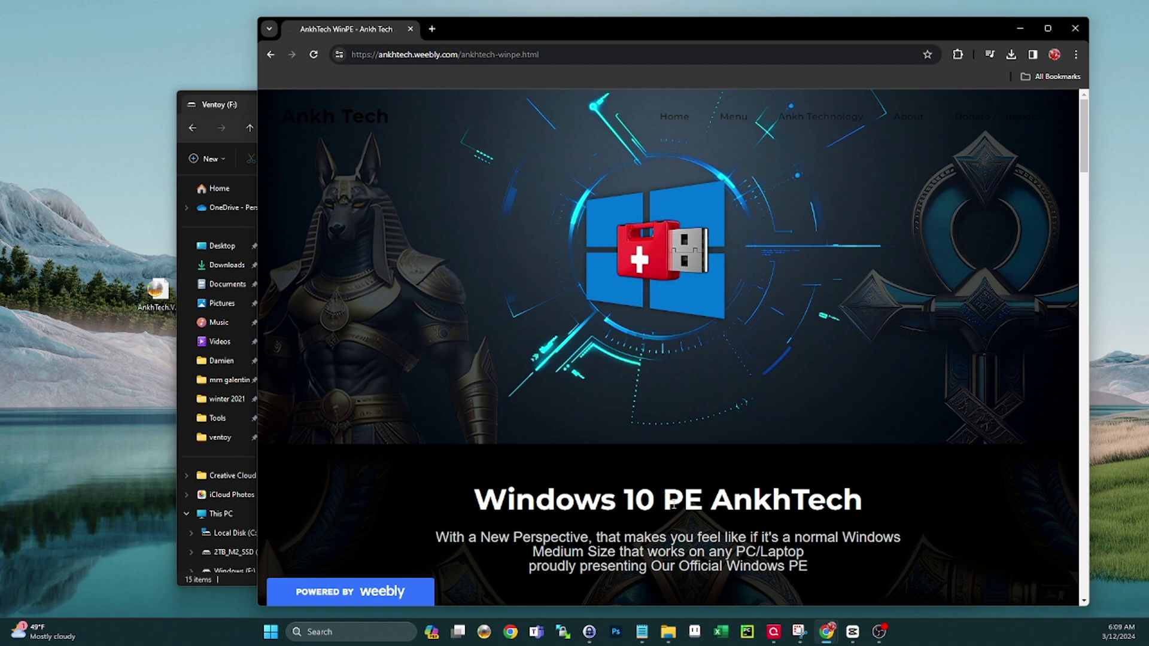
{"action": "scroll", "coordinate": [627, 327], "scroll_direction": "down", "scroll_amount": 6}
{"action": "scroll", "coordinate": [748, 202], "scroll_direction": "up", "scroll_amount": 2}
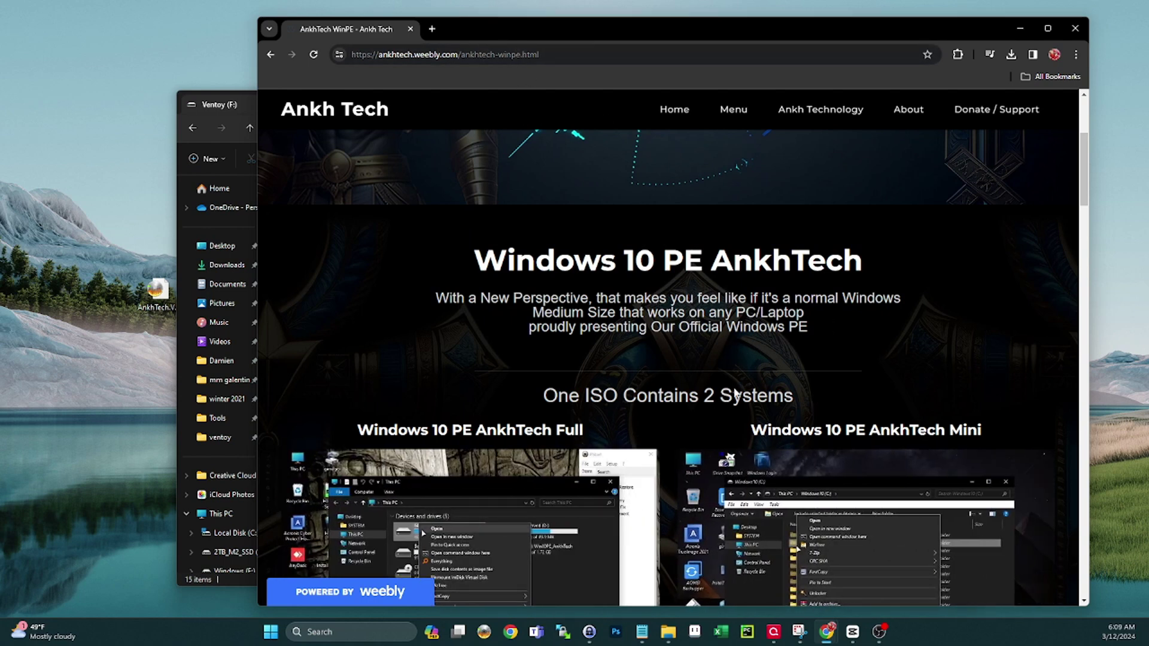
{"action": "scroll", "coordinate": [664, 439], "scroll_direction": "down", "scroll_amount": 2}
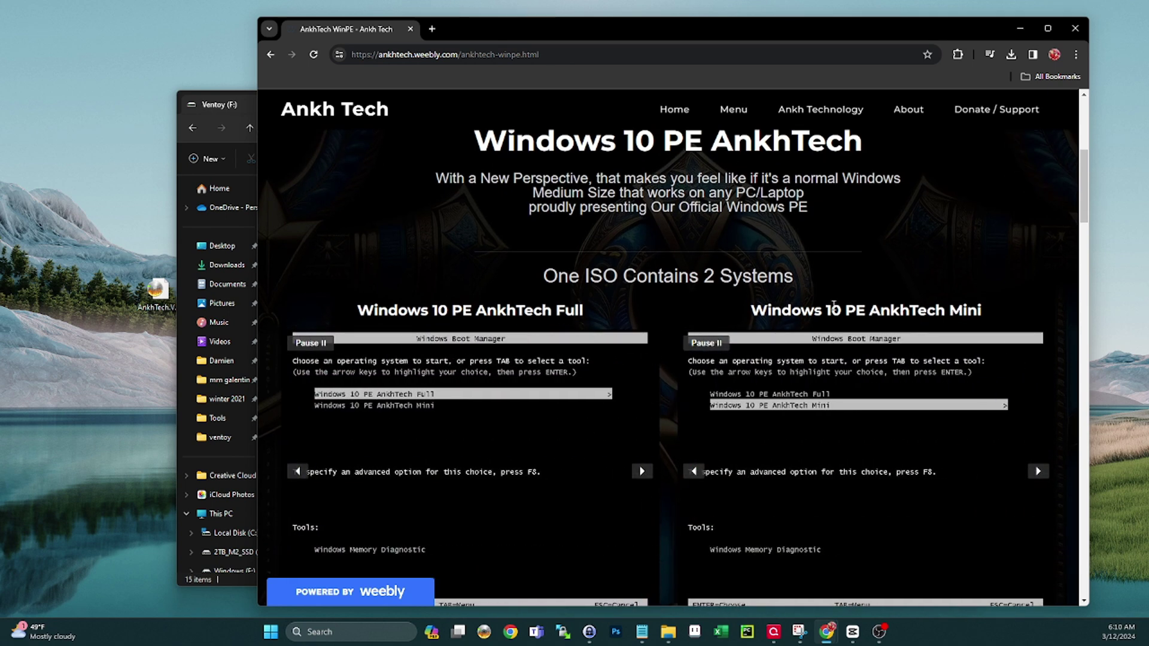
{"action": "scroll", "coordinate": [821, 242], "scroll_direction": "down", "scroll_amount": 4}
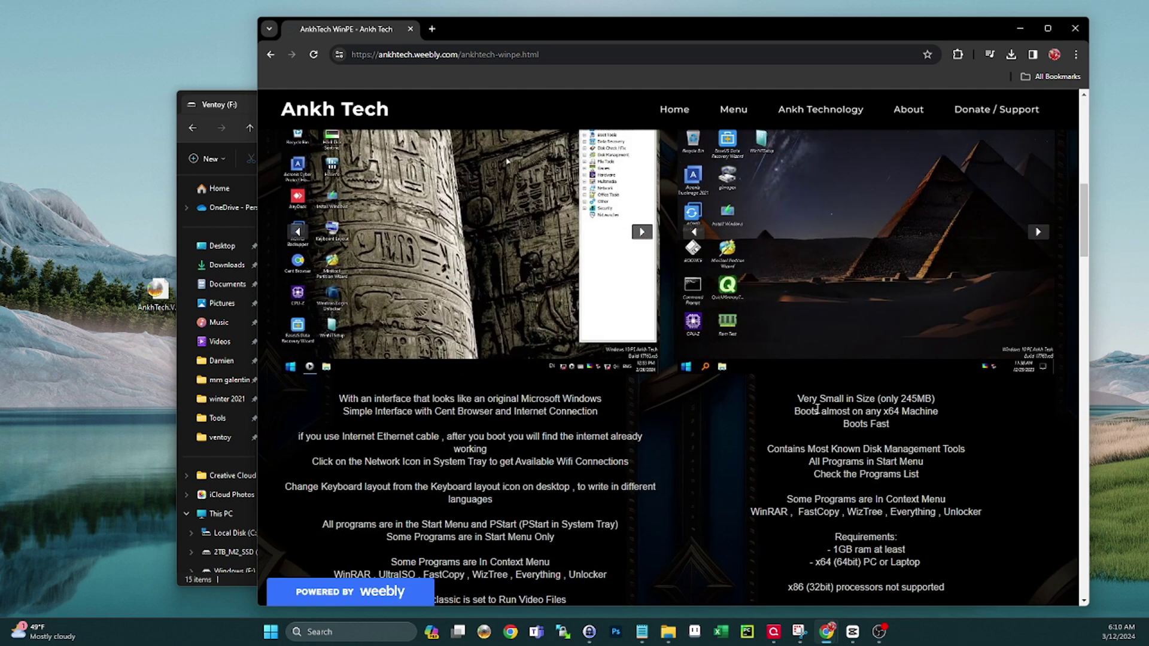
{"action": "scroll", "coordinate": [818, 408], "scroll_direction": "up", "scroll_amount": 5}
{"action": "scroll", "coordinate": [805, 389], "scroll_direction": "down", "scroll_amount": 3}
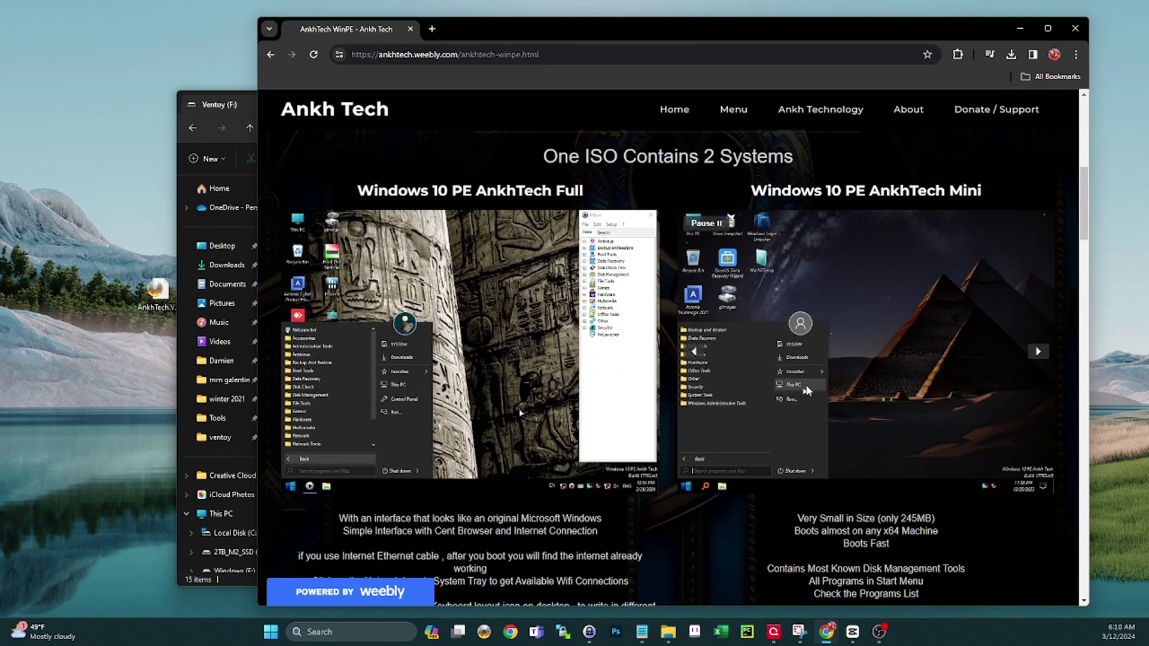
{"action": "scroll", "coordinate": [704, 325], "scroll_direction": "down", "scroll_amount": 4}
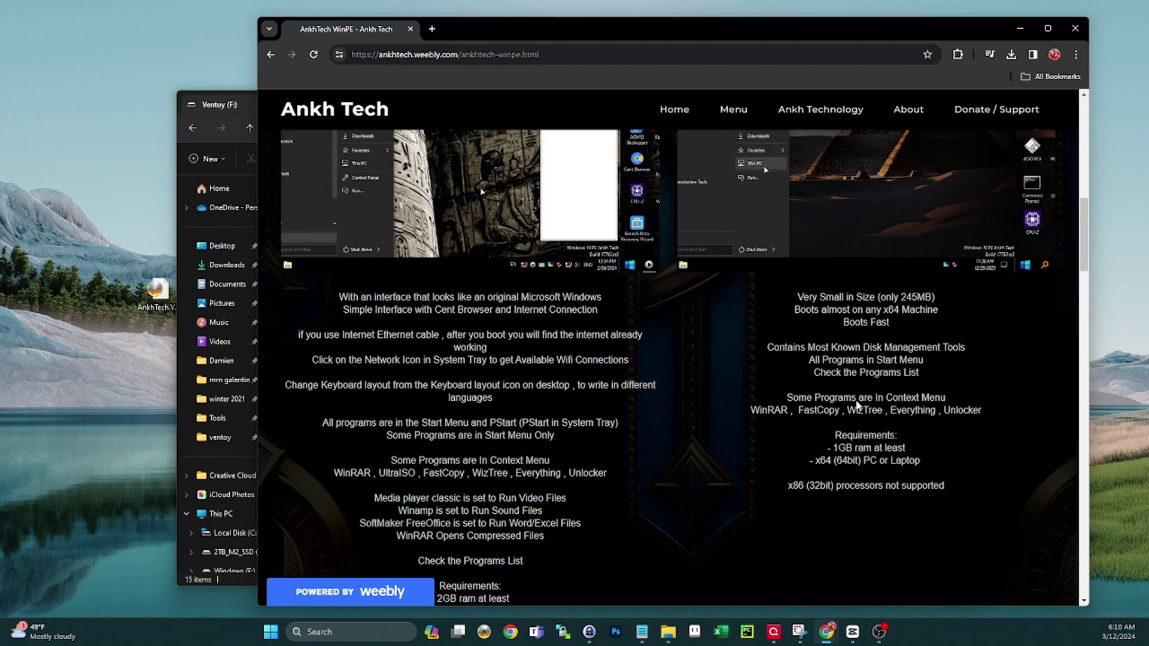
{"action": "scroll", "coordinate": [857, 407], "scroll_direction": "up", "scroll_amount": 4}
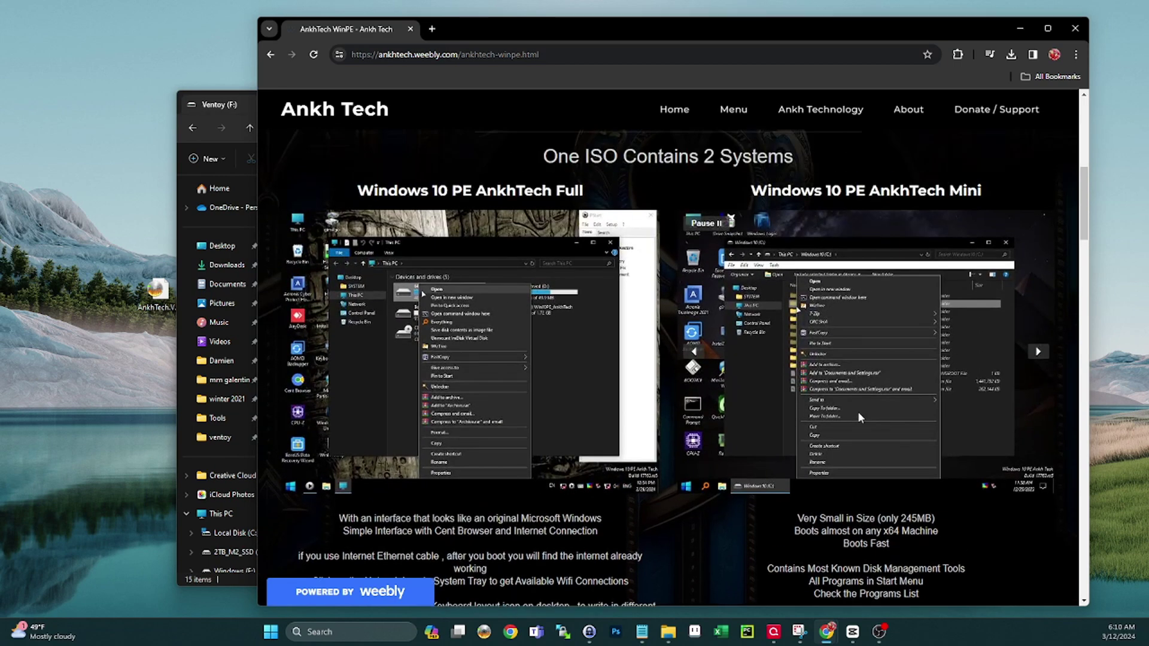
{"action": "scroll", "coordinate": [838, 391], "scroll_direction": "down", "scroll_amount": 6}
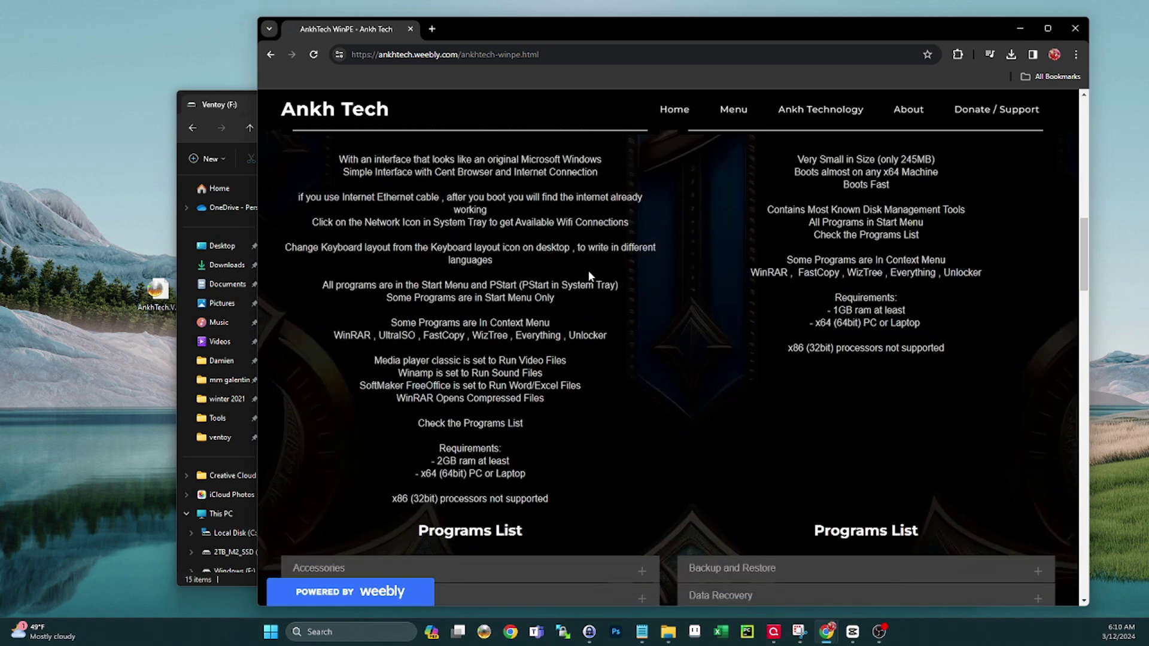
{"action": "scroll", "coordinate": [813, 347], "scroll_direction": "up", "scroll_amount": 5}
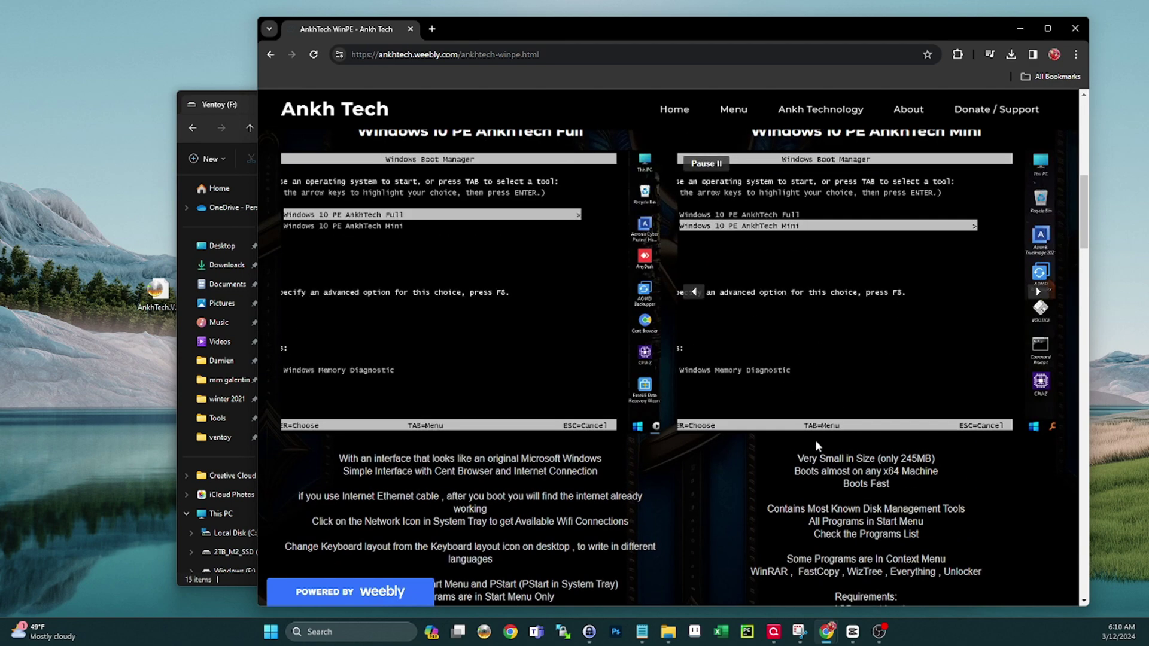
Scroll the WinPE page down to the 2GB/1GB RAM requirements and the Programs Lists.
{"action": "scroll", "coordinate": [816, 439], "scroll_direction": "up", "scroll_amount": 5}
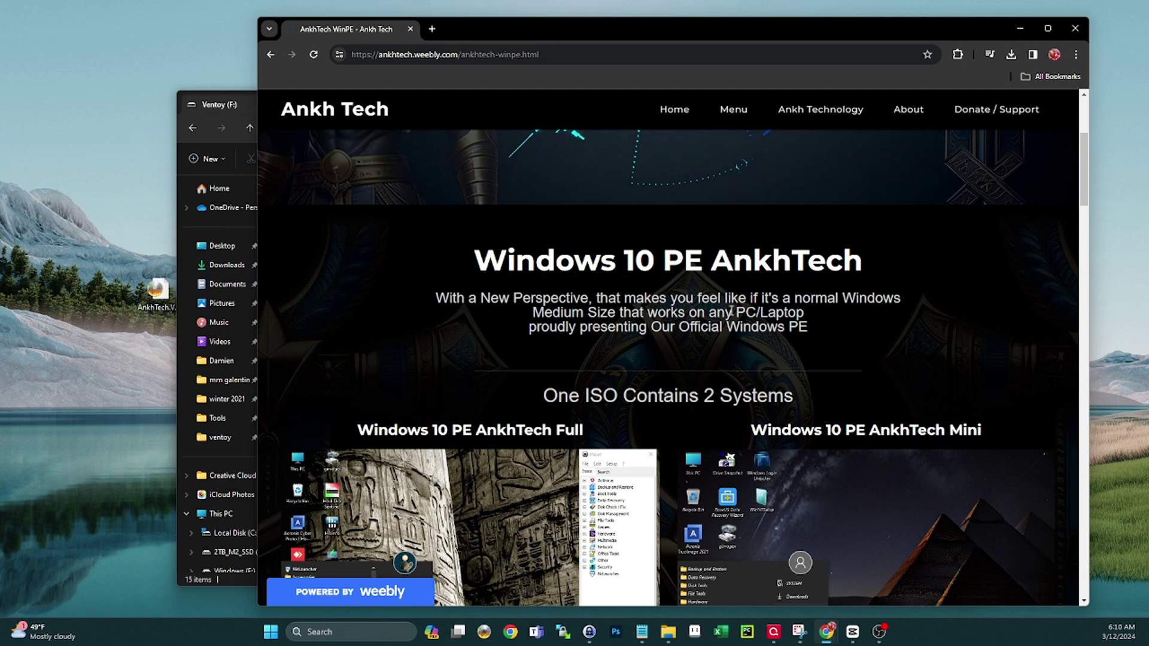
{"action": "scroll", "coordinate": [731, 362], "scroll_direction": "down", "scroll_amount": 6}
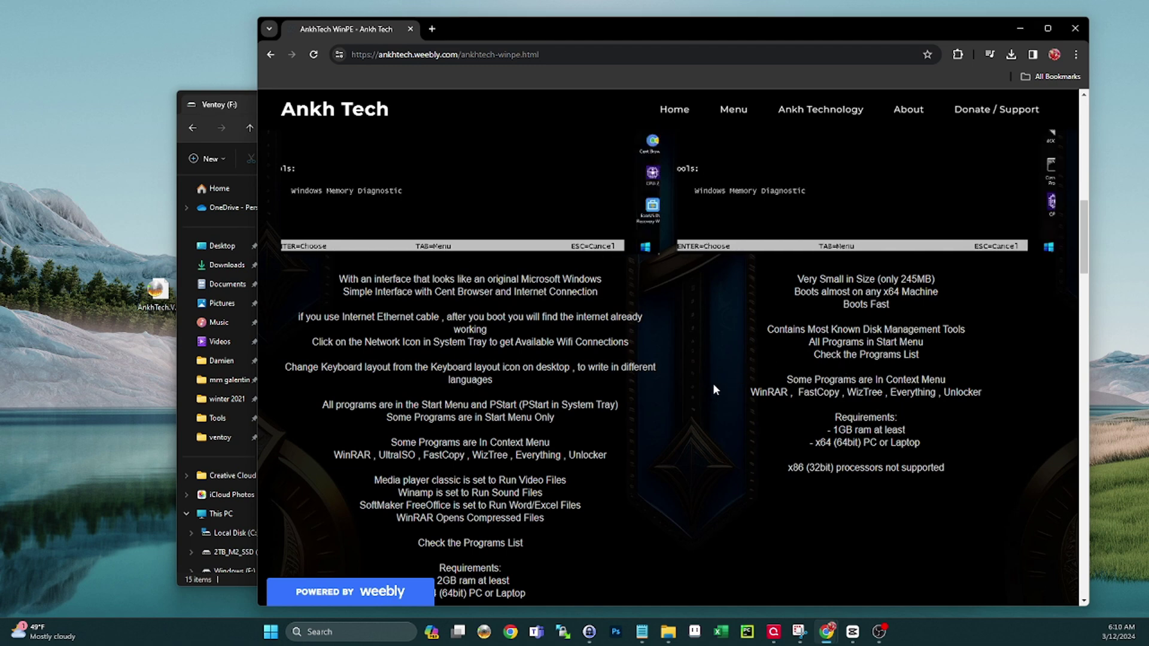
{"action": "scroll", "coordinate": [712, 386], "scroll_direction": "down", "scroll_amount": 2}
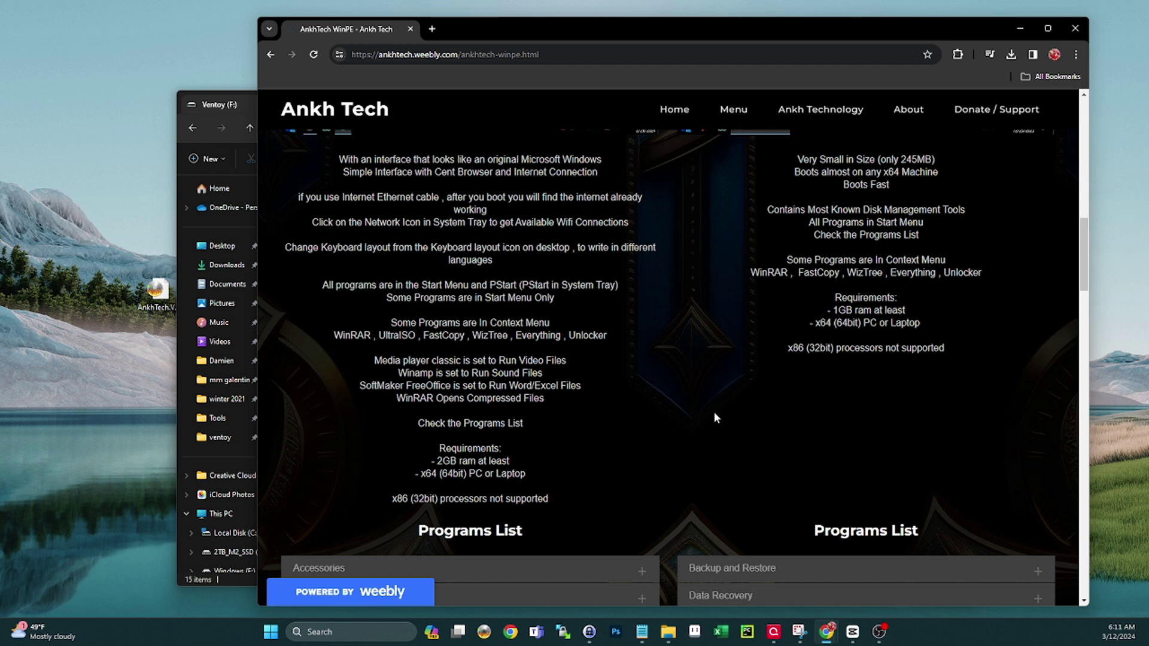
{"action": "scroll", "coordinate": [713, 412], "scroll_direction": "down", "scroll_amount": 1}
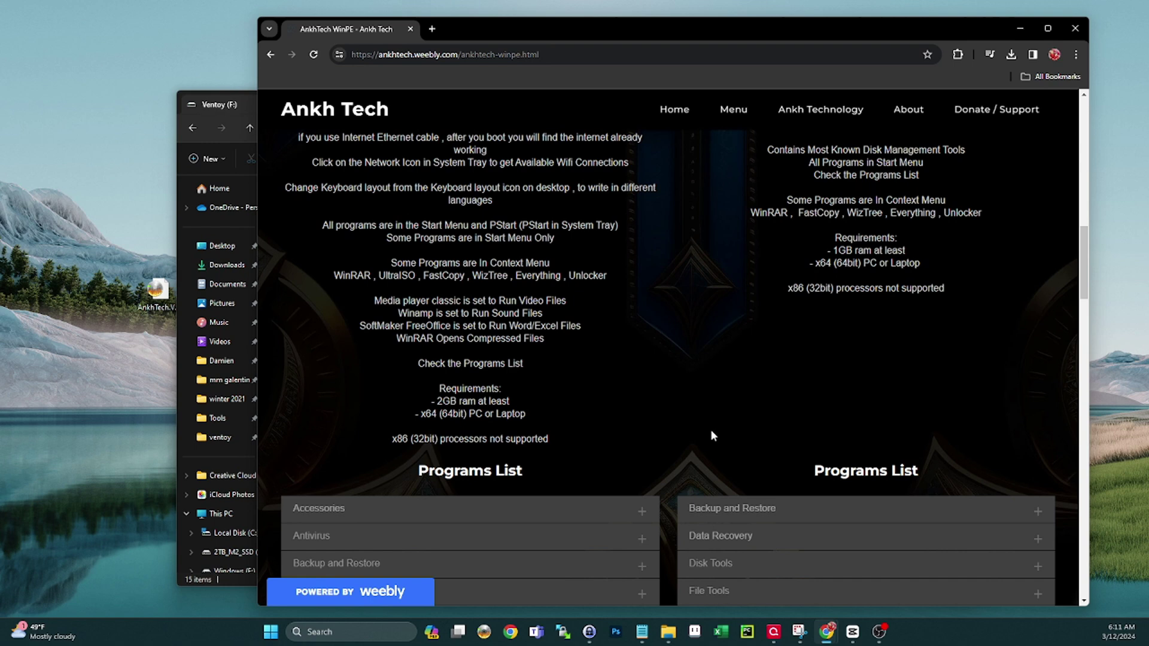
{"action": "scroll", "coordinate": [751, 368], "scroll_direction": "up", "scroll_amount": 5}
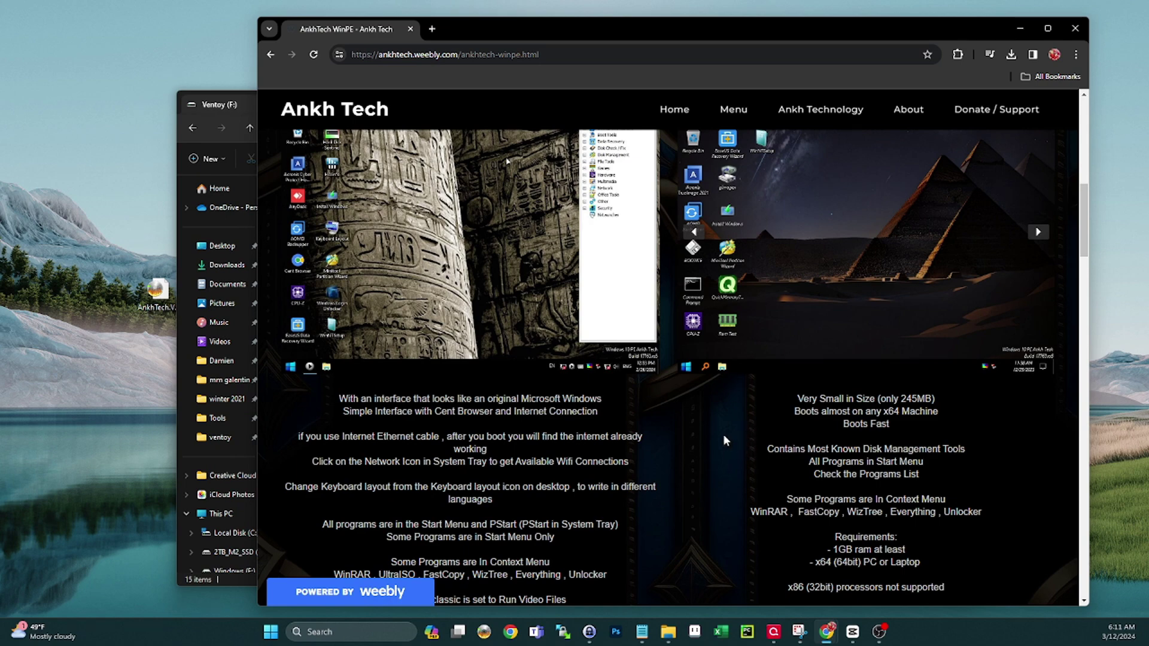
{"action": "scroll", "coordinate": [687, 490], "scroll_direction": "down", "scroll_amount": 5}
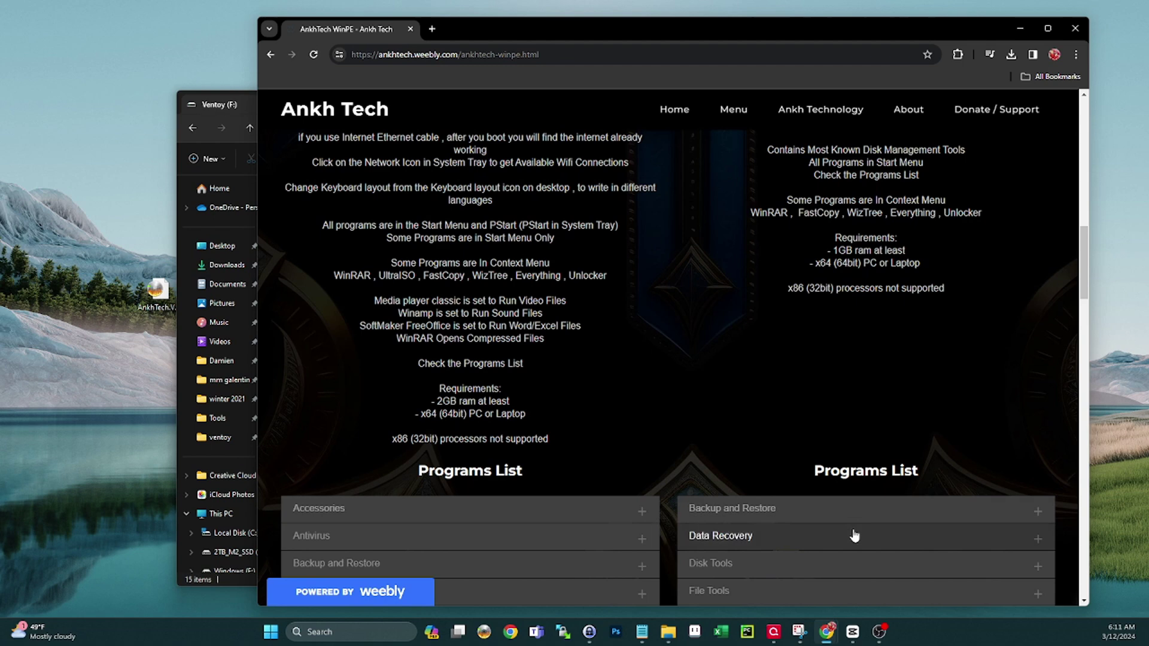
Expand Boot Tools, Data Recovery and Disk Check, then reach the version 7.5 download links.
{"action": "scroll", "coordinate": [712, 379], "scroll_direction": "down", "scroll_amount": 5}
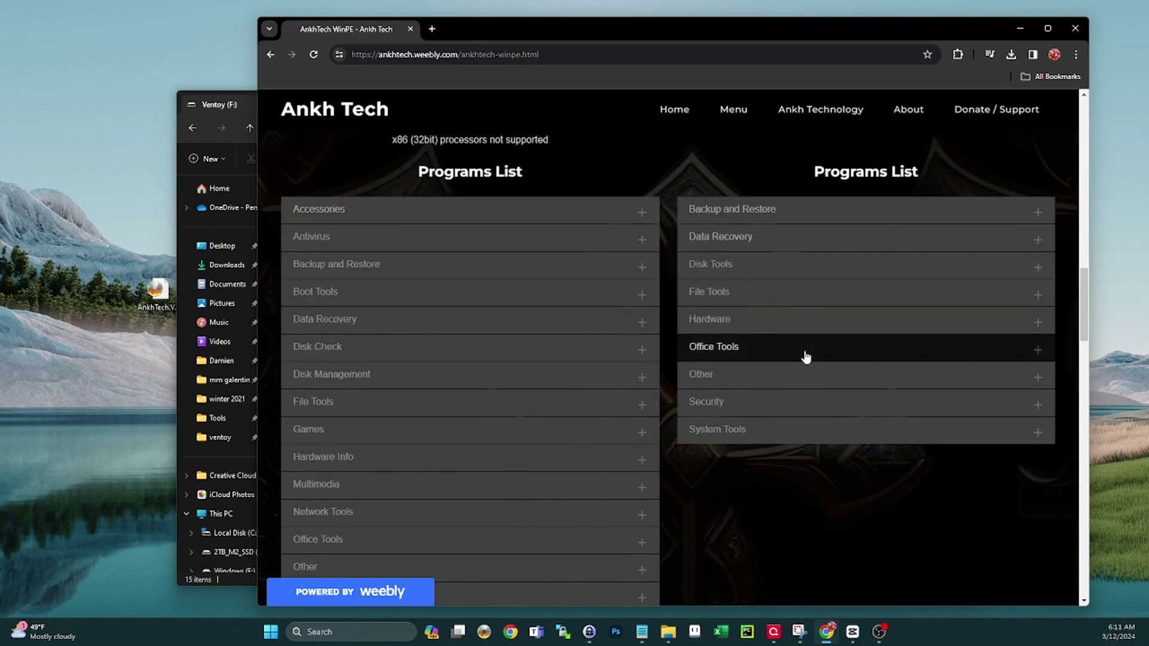
{"action": "scroll", "coordinate": [730, 440], "scroll_direction": "down", "scroll_amount": 4}
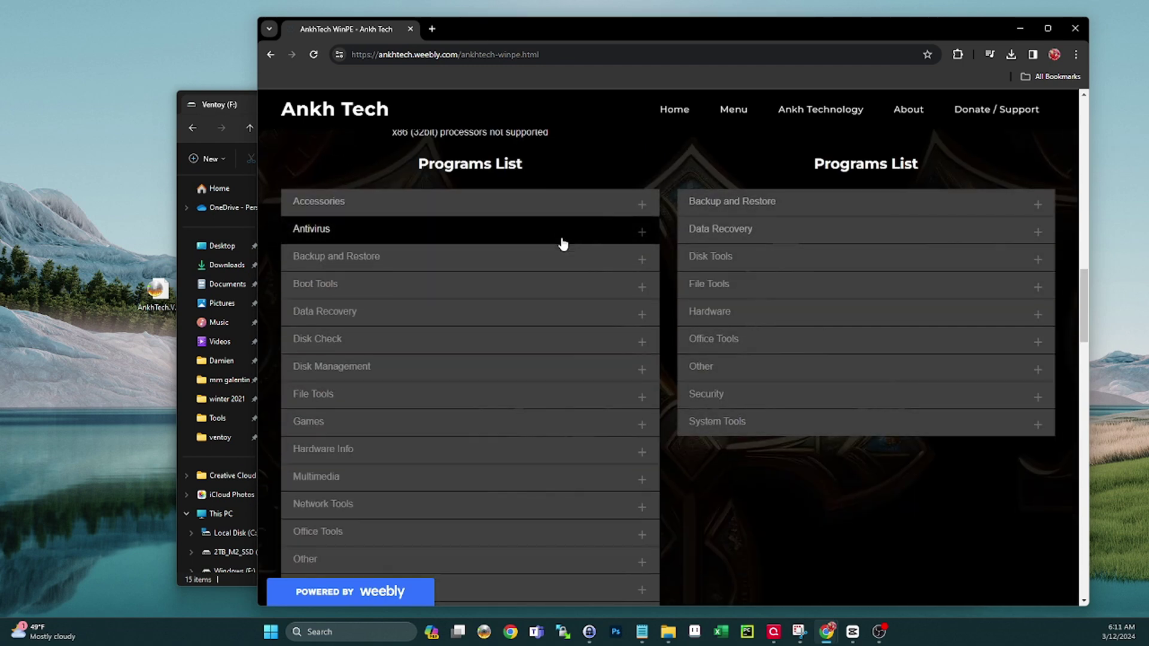
{"action": "scroll", "coordinate": [730, 440], "scroll_direction": "up", "scroll_amount": 3}
{"action": "scroll", "coordinate": [731, 443], "scroll_direction": "up", "scroll_amount": 1}
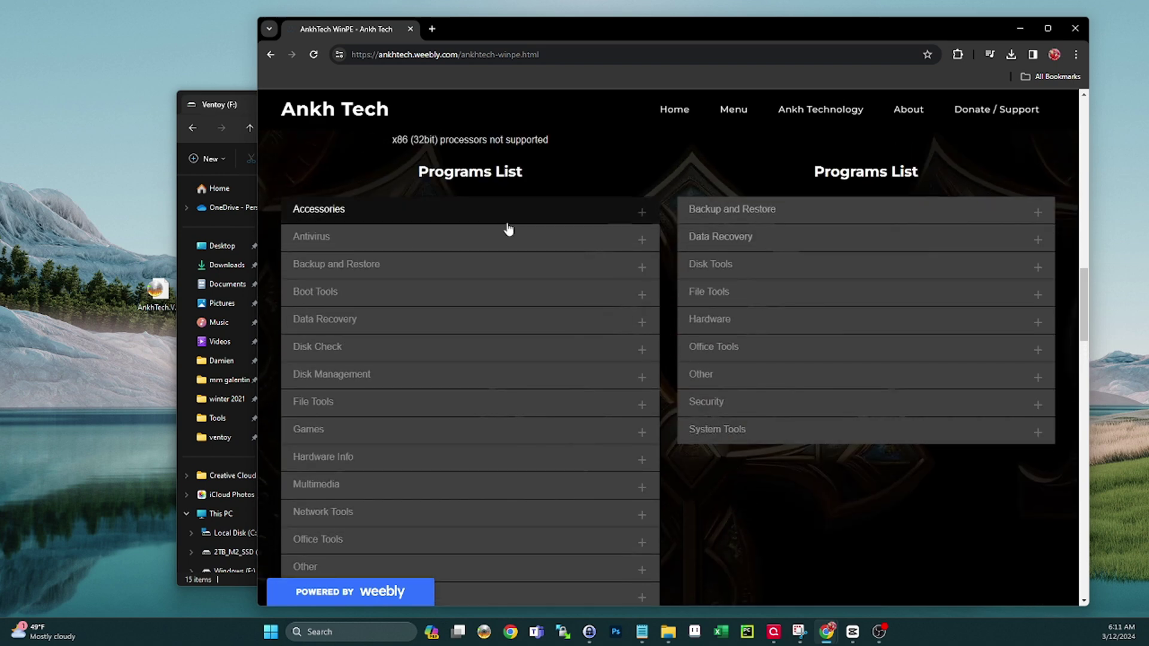
{"action": "left_click", "coordinate": [588, 291]}
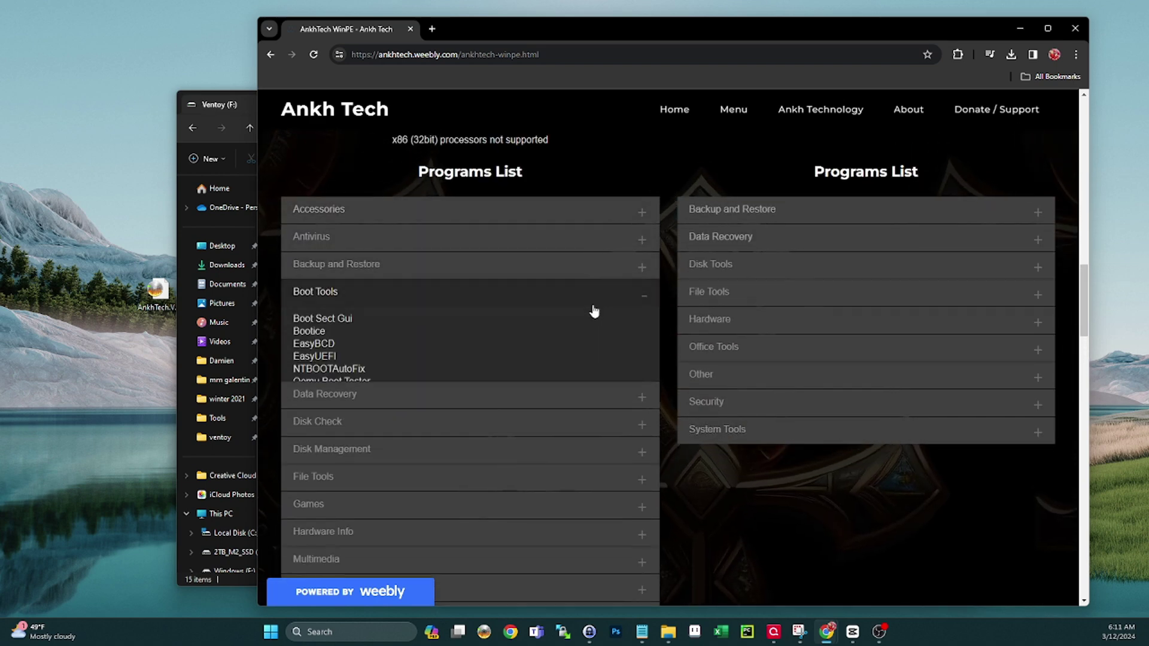
{"action": "left_click", "coordinate": [523, 436]}
{"action": "scroll", "coordinate": [516, 489], "scroll_direction": "down", "scroll_amount": 1}
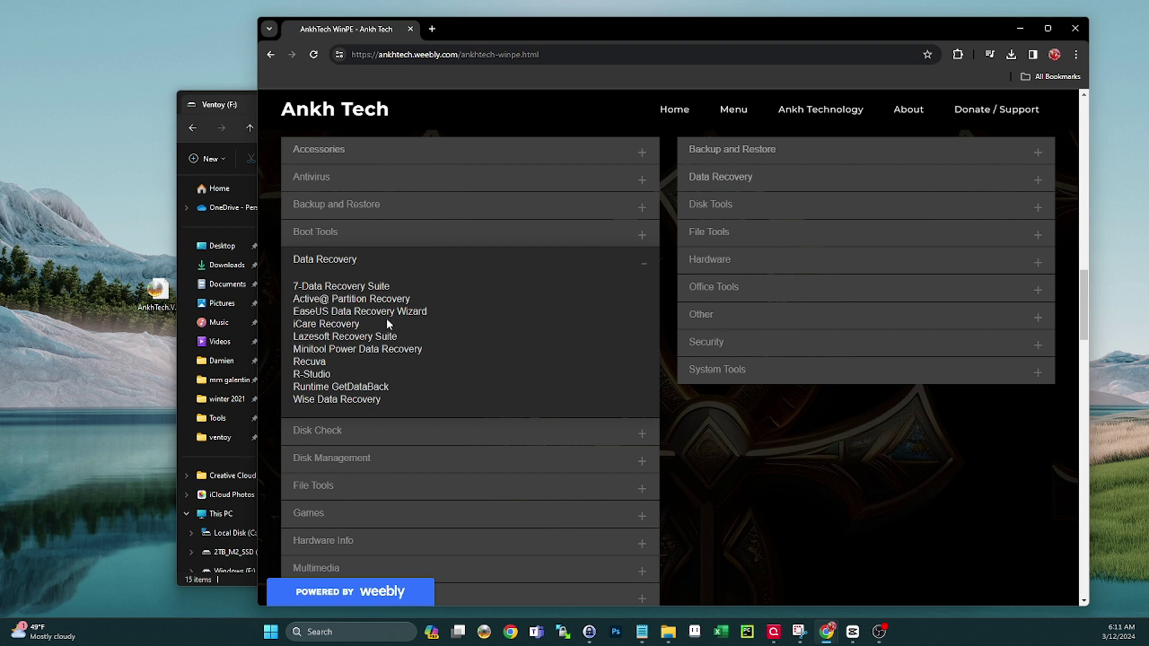
{"action": "left_click", "coordinate": [429, 434]}
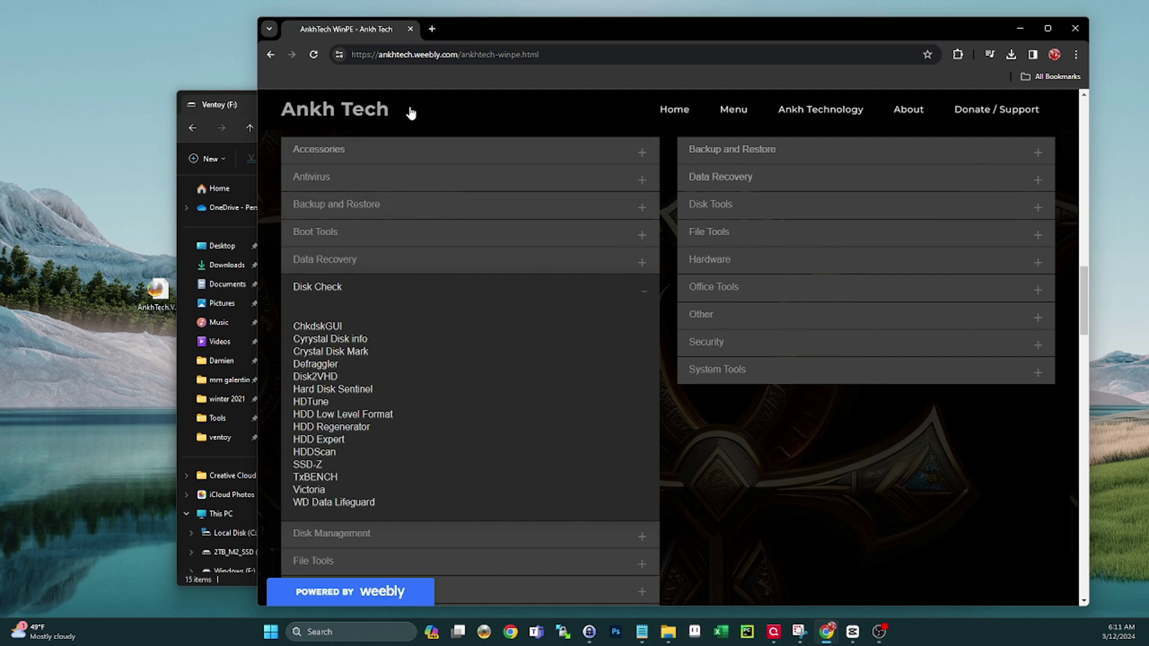
{"action": "scroll", "coordinate": [721, 496], "scroll_direction": "down", "scroll_amount": 10}
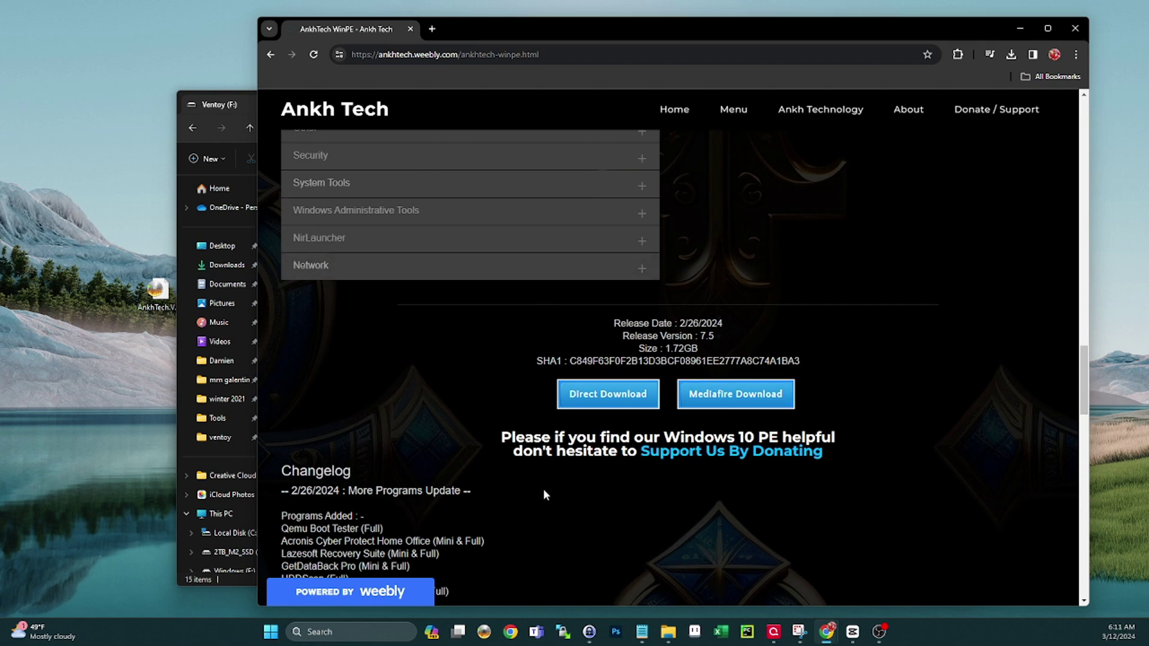
Check the 1.72GB download size, then move the AnkhTech ISO icon higher on the desktop.
{"action": "scroll", "coordinate": [619, 514], "scroll_direction": "down", "scroll_amount": 2}
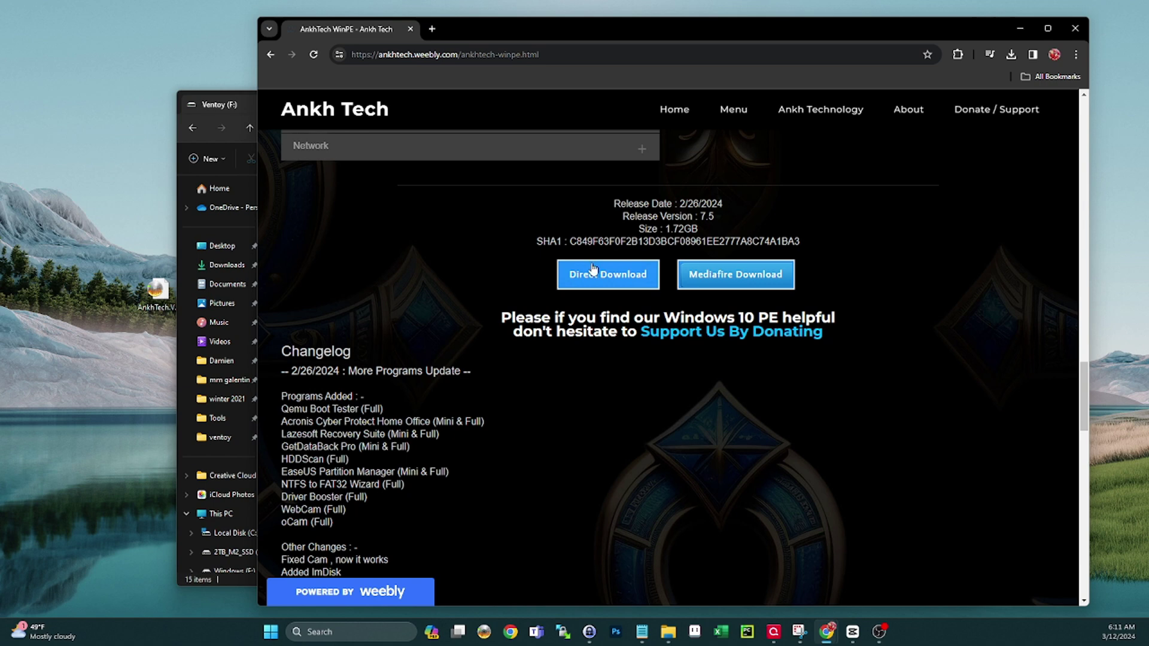
{"action": "scroll", "coordinate": [589, 274], "scroll_direction": "up", "scroll_amount": 5}
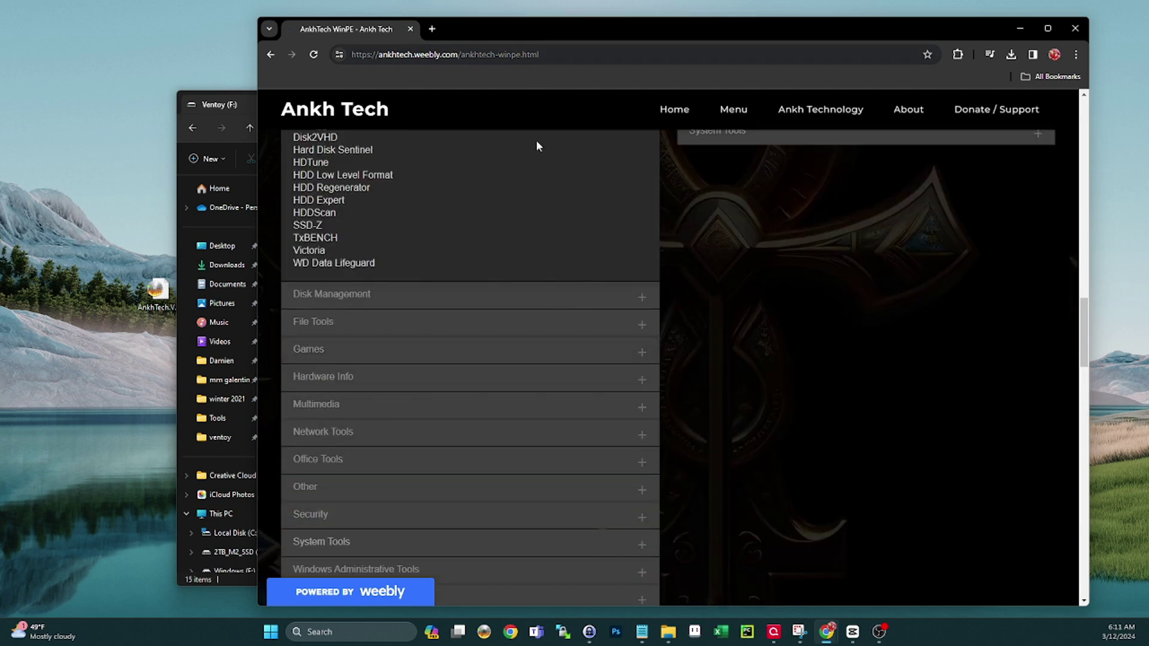
{"action": "scroll", "coordinate": [536, 144], "scroll_direction": "down", "scroll_amount": 10}
{"action": "scroll", "coordinate": [637, 462], "scroll_direction": "up", "scroll_amount": 2}
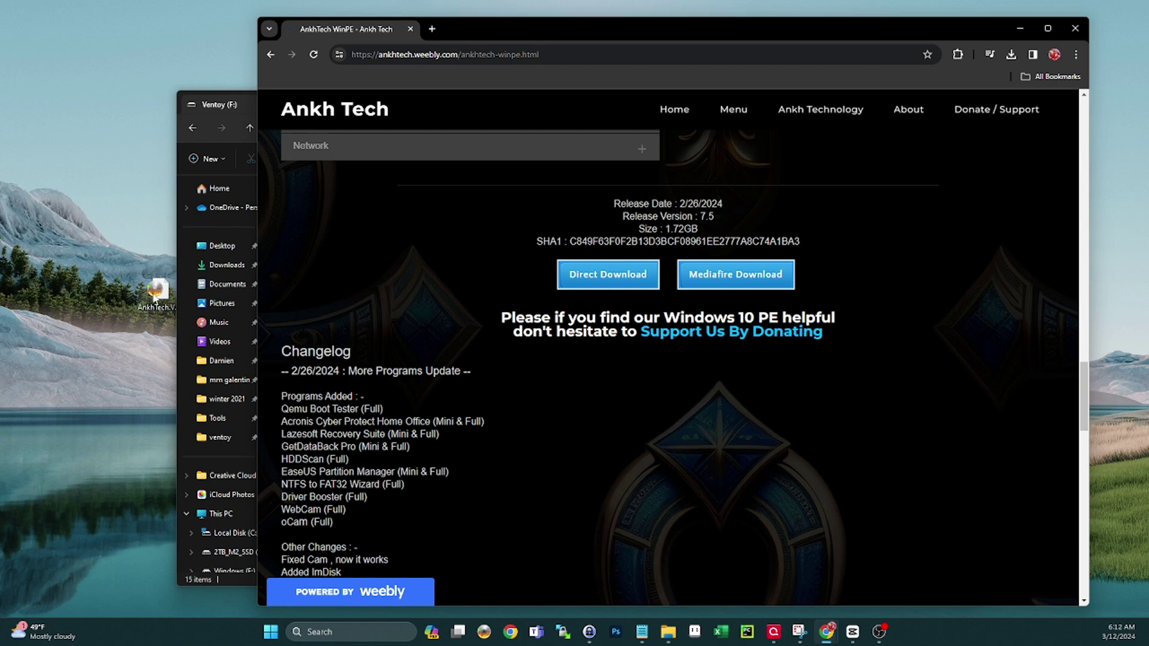
{"action": "left_click_drag", "start_coordinate": [154, 299], "coordinate": [103, 262]}
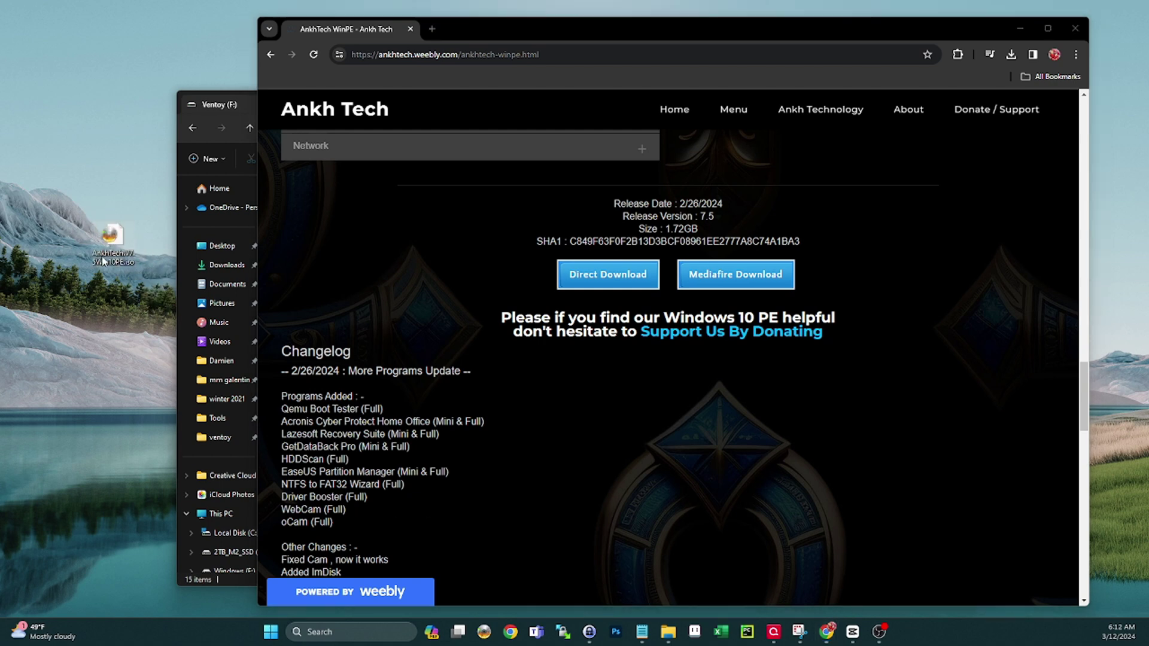
{"action": "mouse_move", "coordinate": [105, 254]}
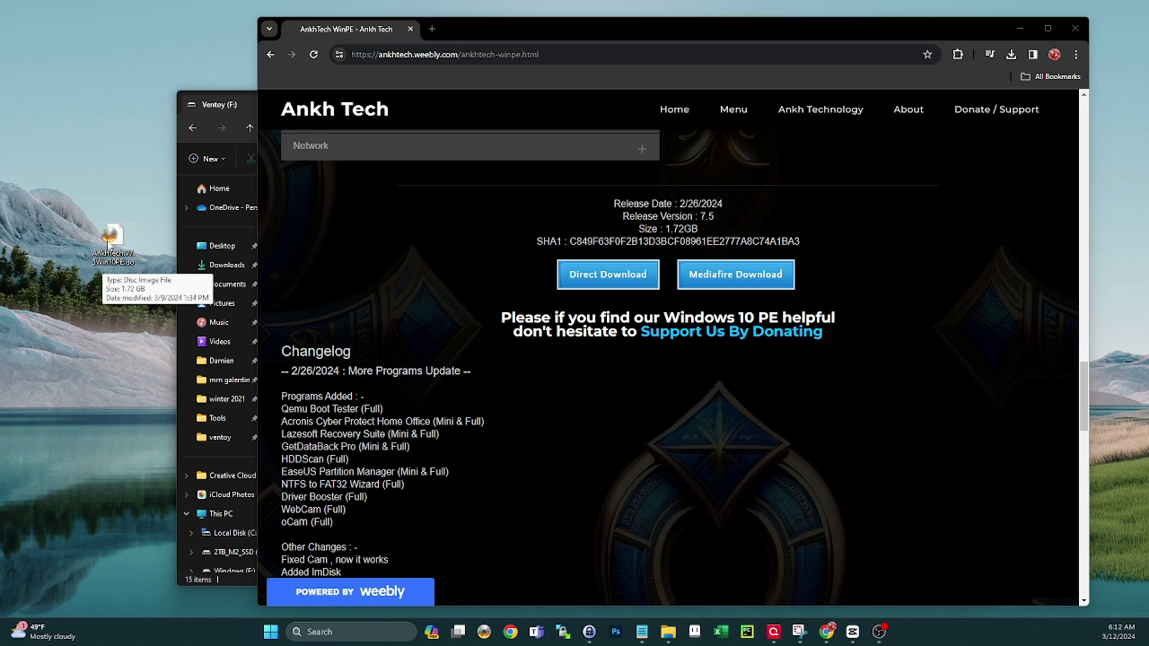
{"action": "left_click", "coordinate": [1019, 29]}
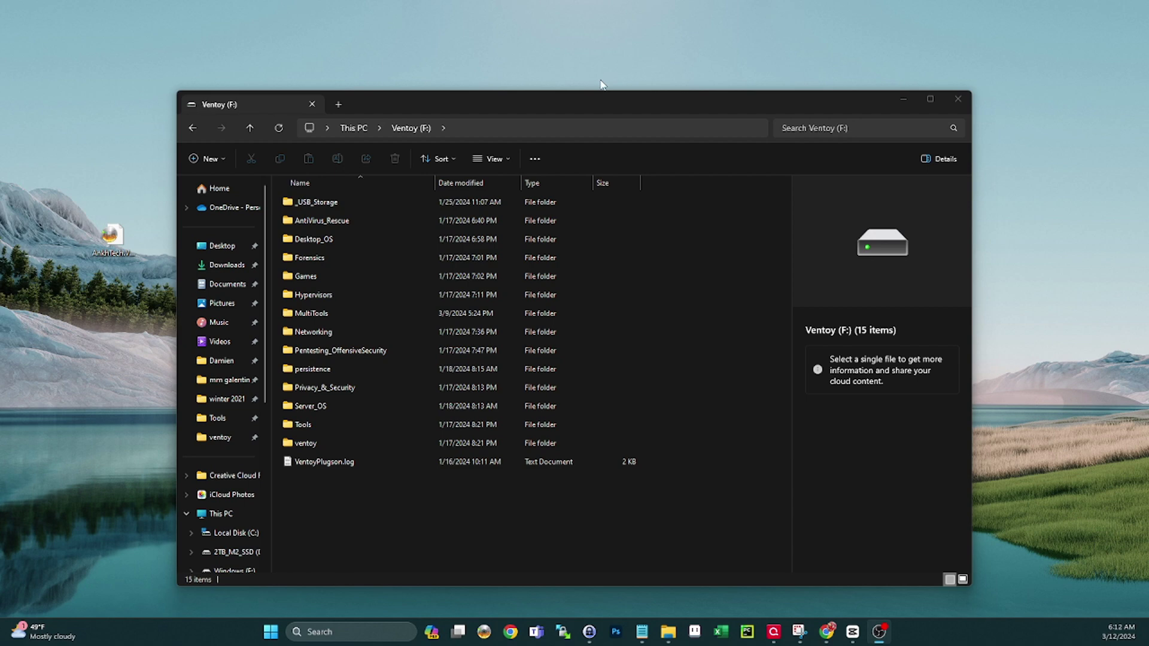
{"action": "left_click_drag", "start_coordinate": [574, 109], "coordinate": [600, 92]}
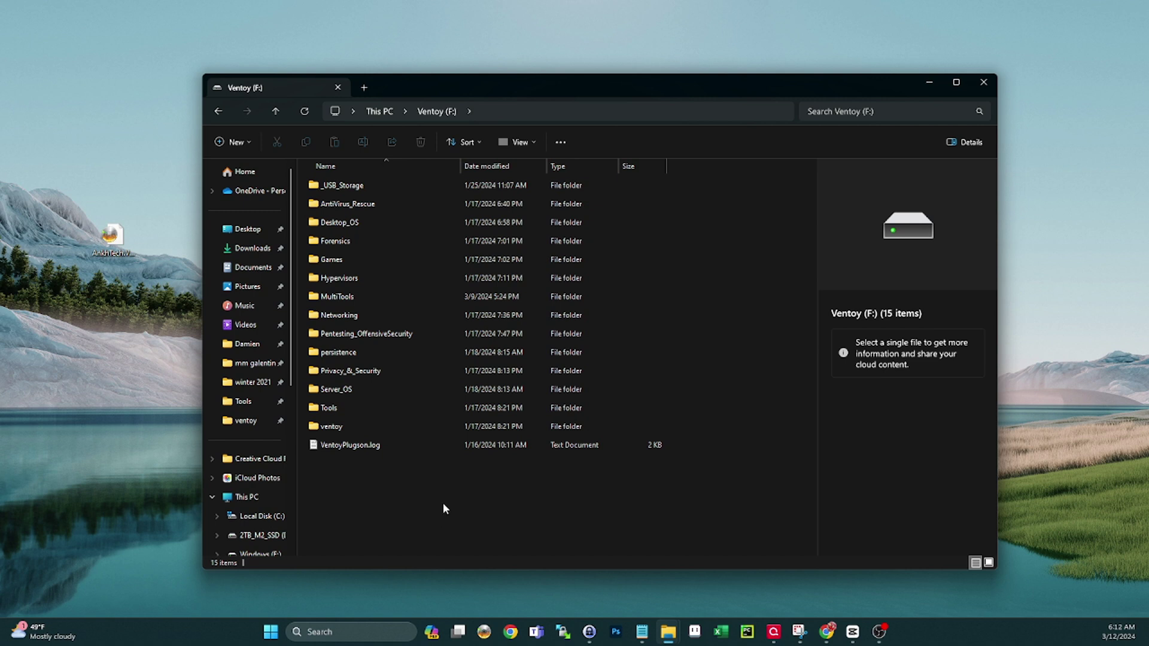
{"action": "left_click", "coordinate": [353, 189]}
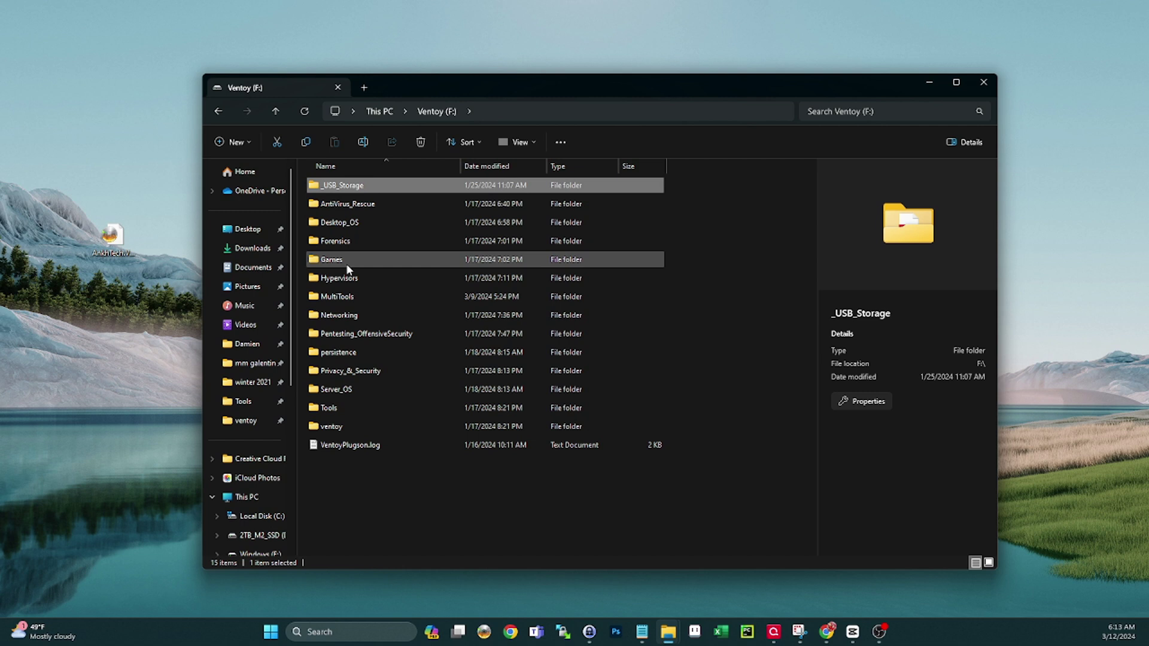
{"action": "mouse_move", "coordinate": [348, 268]}
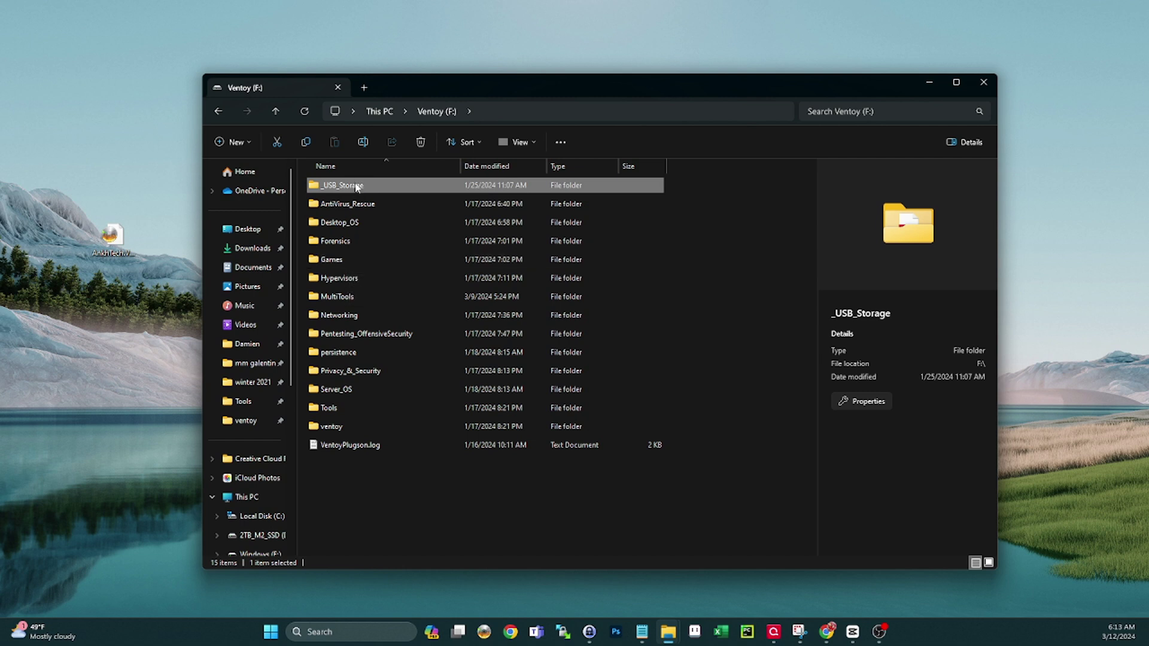
{"action": "mouse_move", "coordinate": [357, 187]}
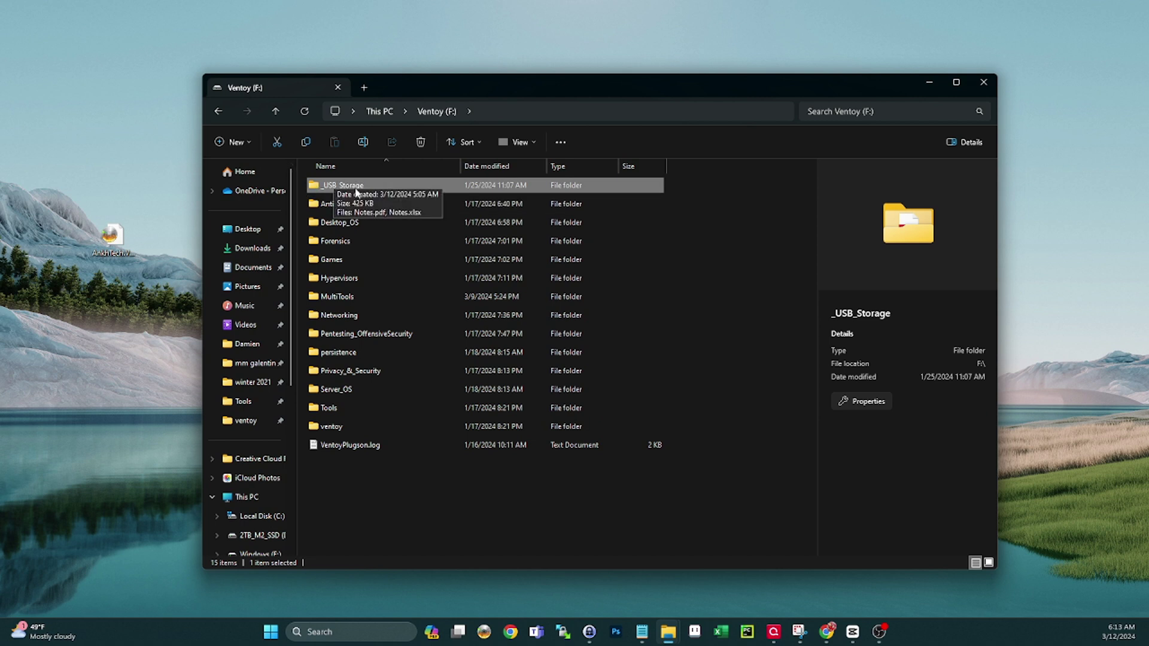
{"action": "double_click", "coordinate": [357, 185]}
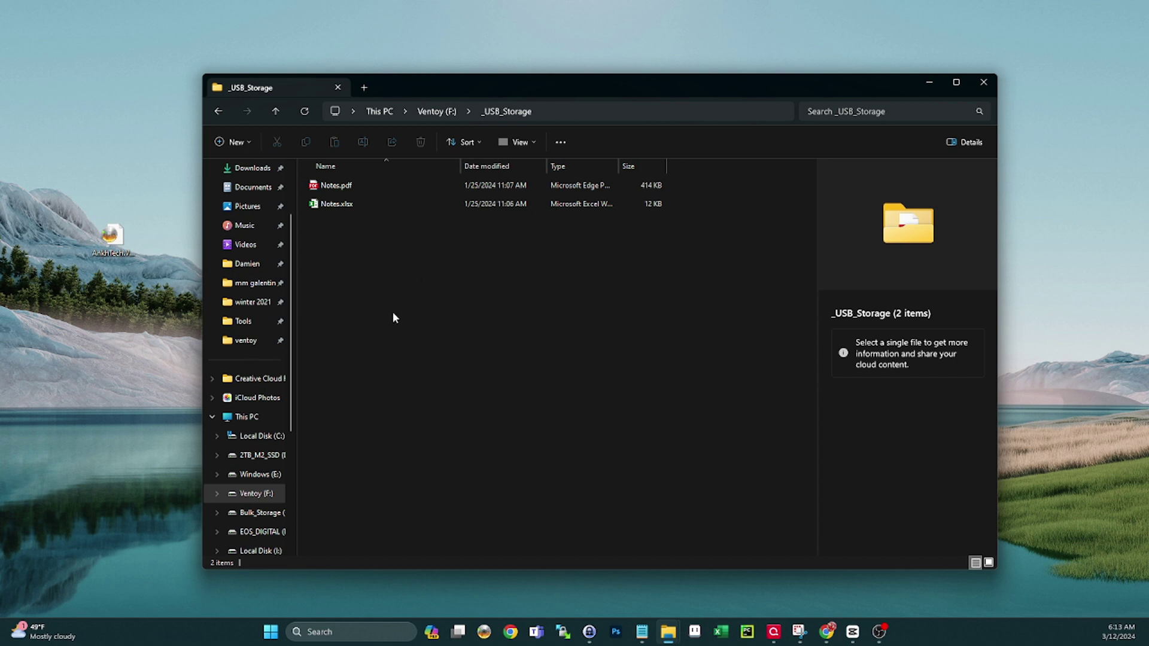
{"action": "left_click", "coordinate": [220, 113]}
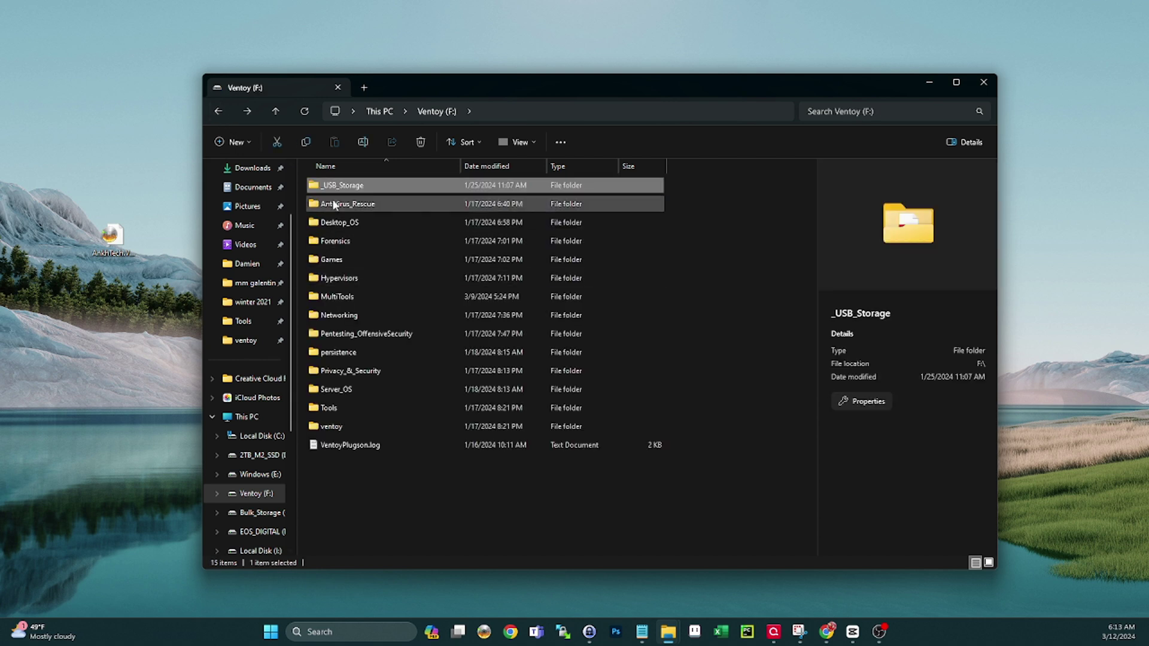
{"action": "left_click", "coordinate": [414, 481]}
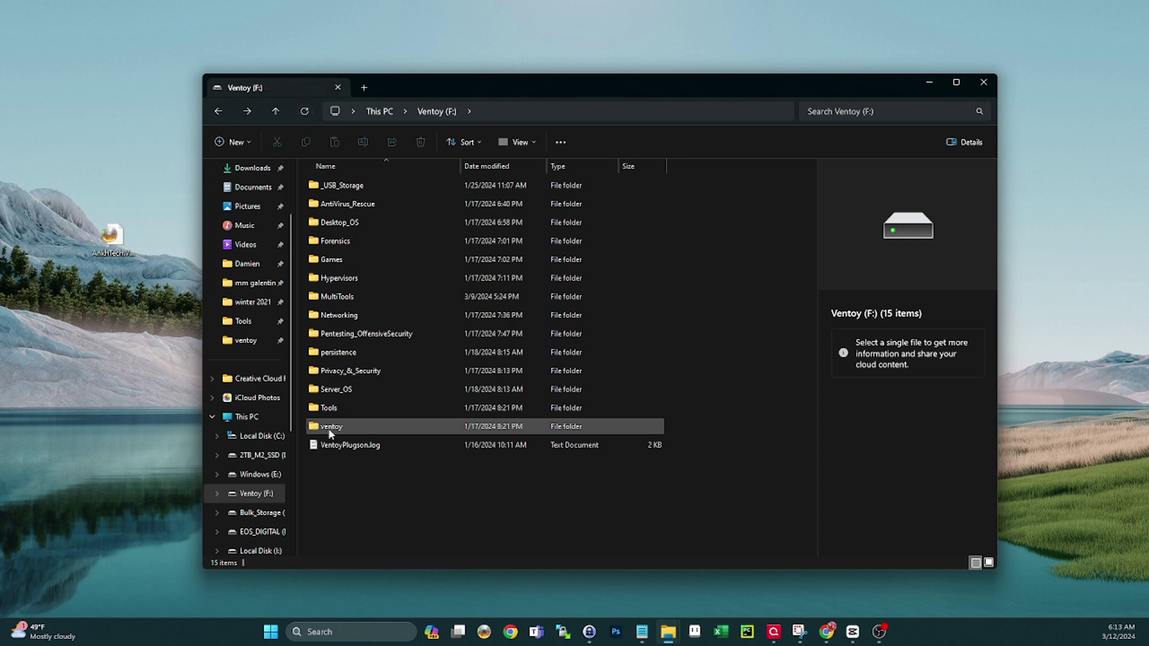
{"action": "mouse_move", "coordinate": [339, 432]}
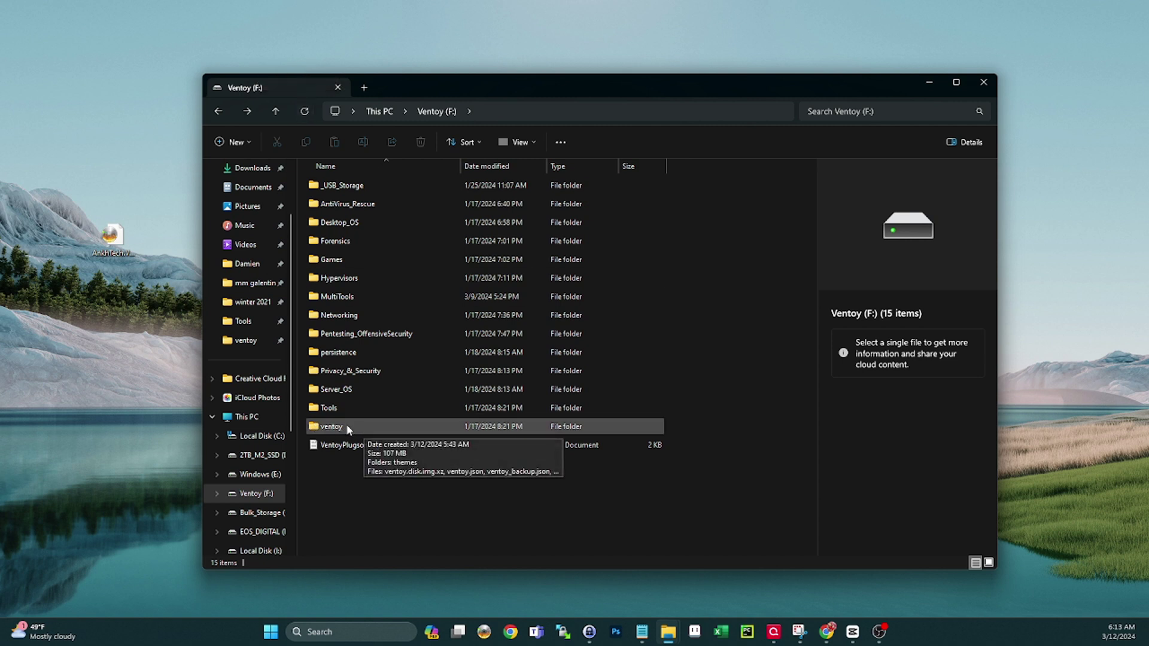
{"action": "double_click", "coordinate": [329, 426]}
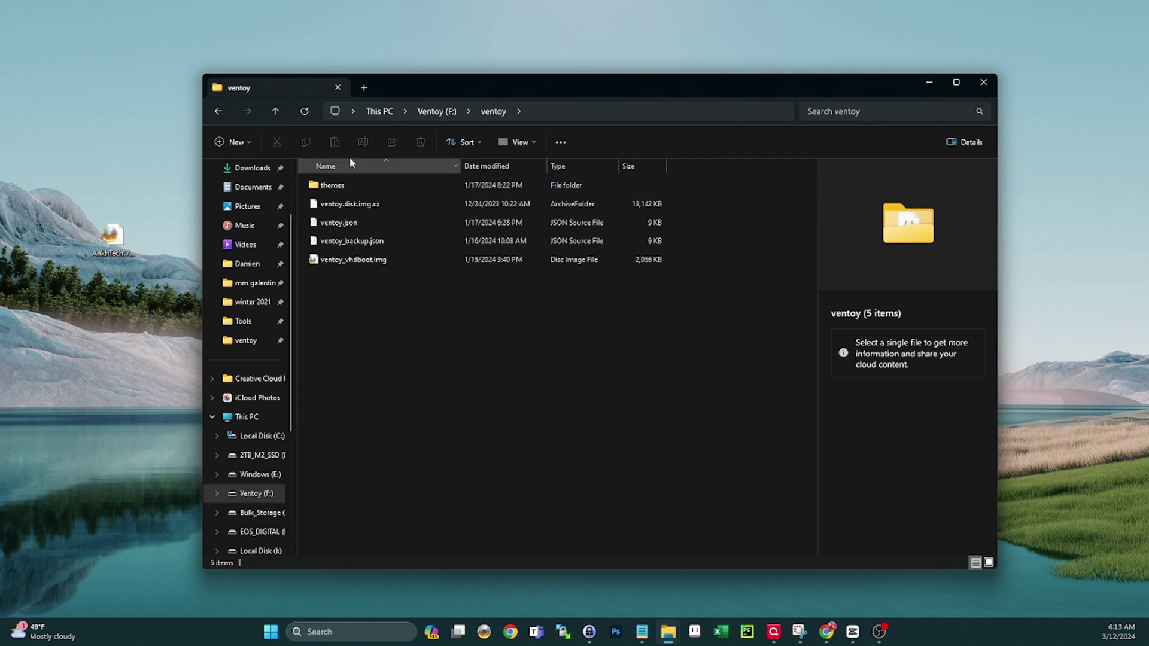
{"action": "left_click", "coordinate": [219, 112]}
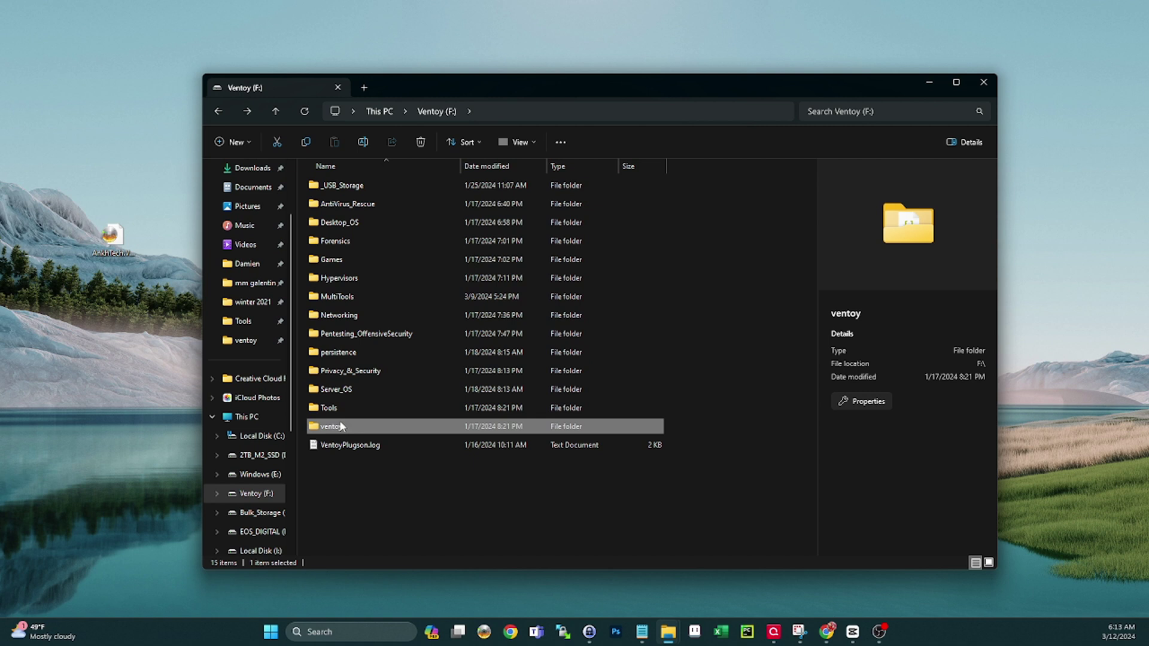
{"action": "left_click", "coordinate": [389, 498]}
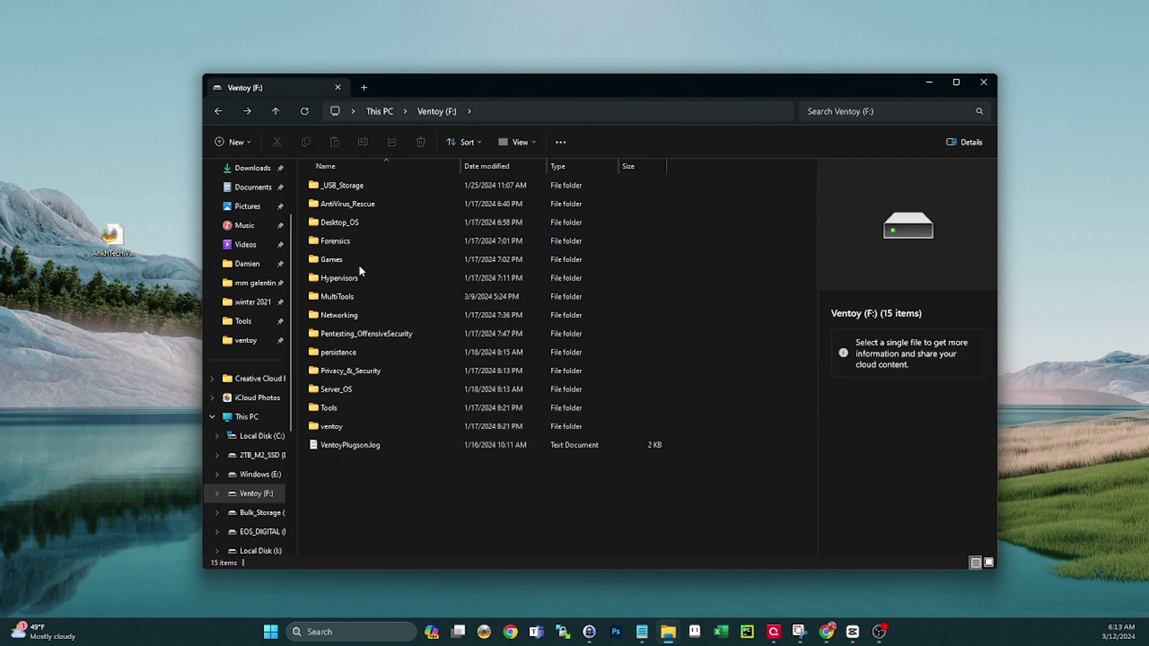
{"action": "double_click", "coordinate": [356, 184]}
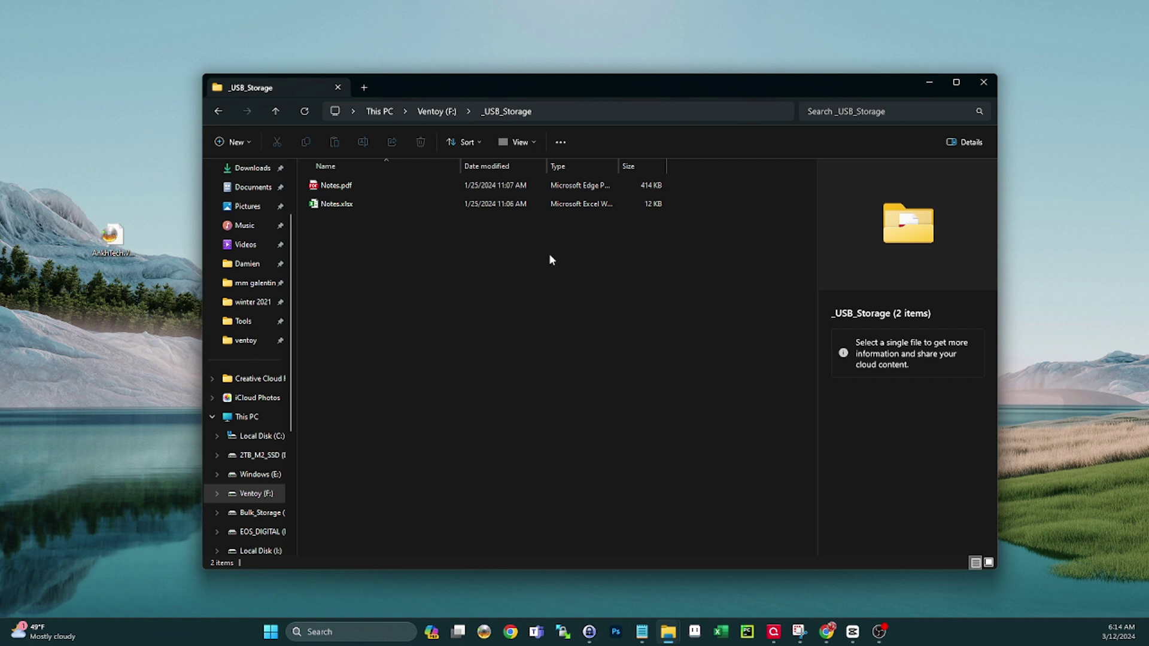
{"action": "left_click", "coordinate": [213, 117]}
{"action": "left_click", "coordinate": [475, 508]}
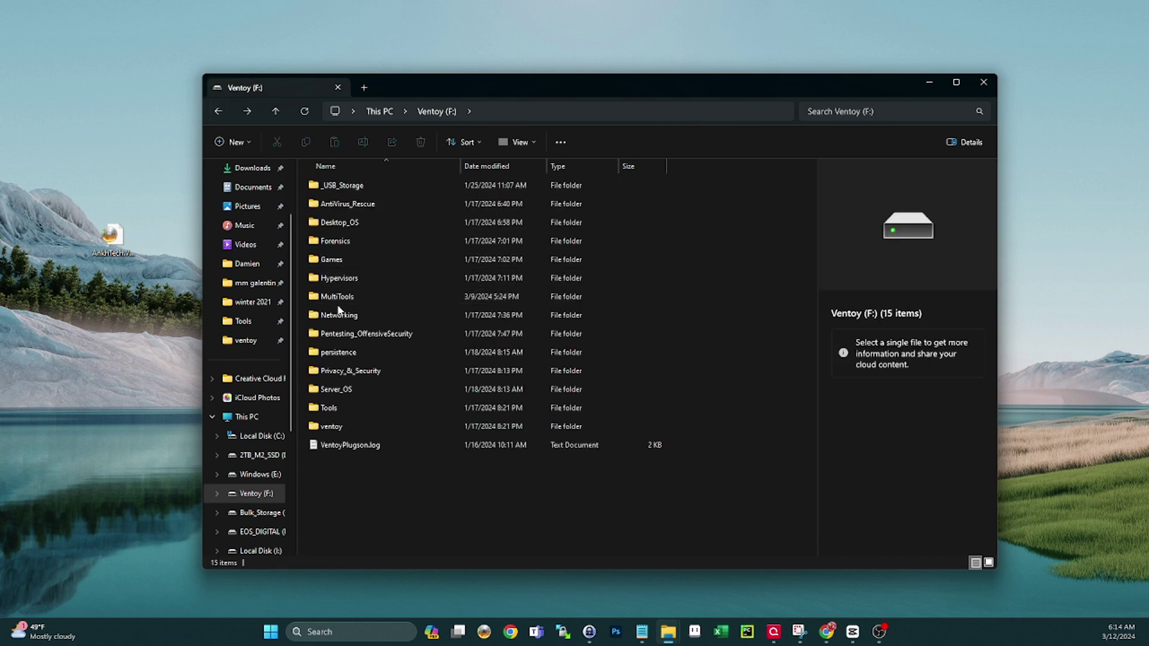
{"action": "mouse_move", "coordinate": [348, 303]}
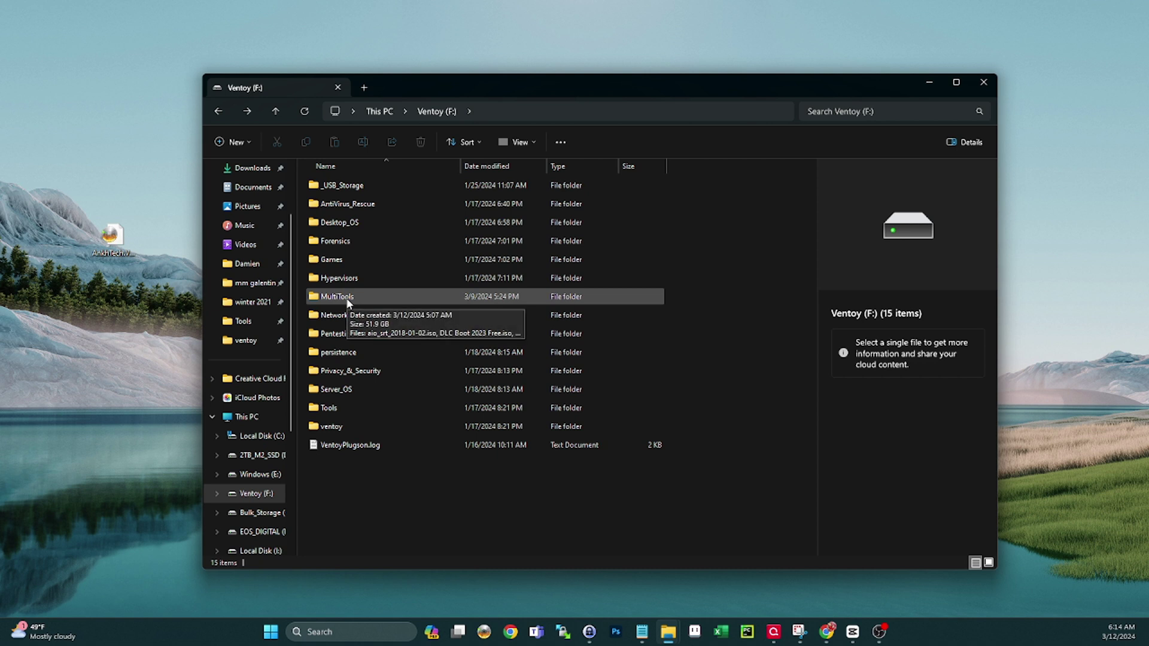
{"action": "left_click", "coordinate": [112, 242]}
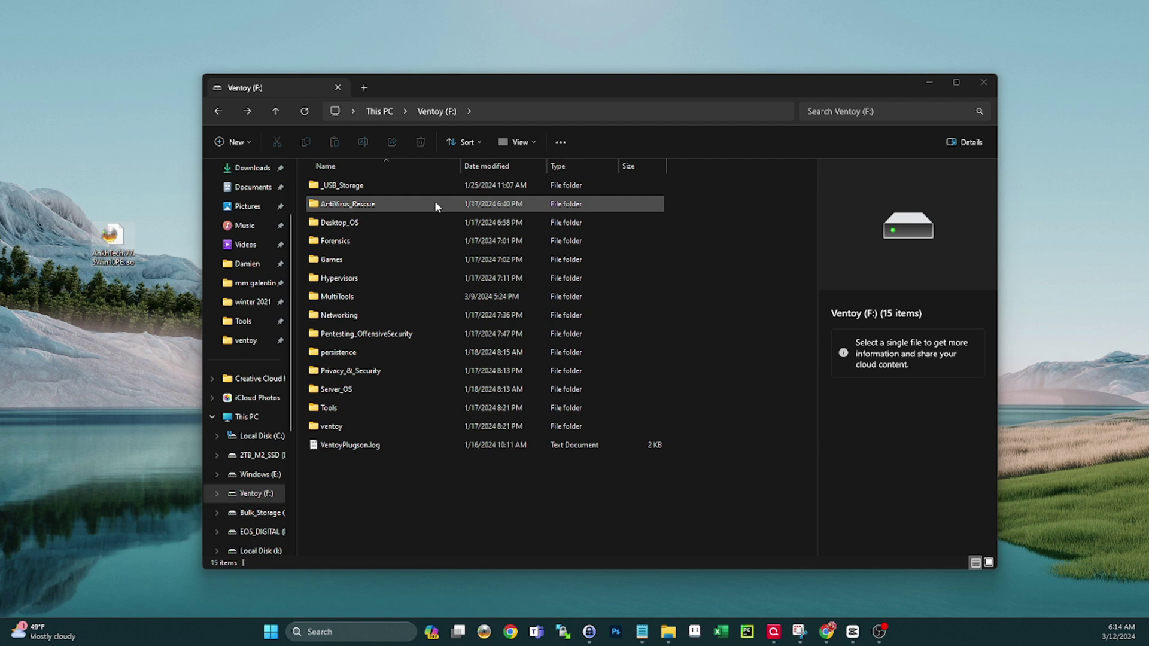
Go through This PC and Ventoy (F:) to open the MultiTools folder.
{"action": "left_click", "coordinate": [246, 419]}
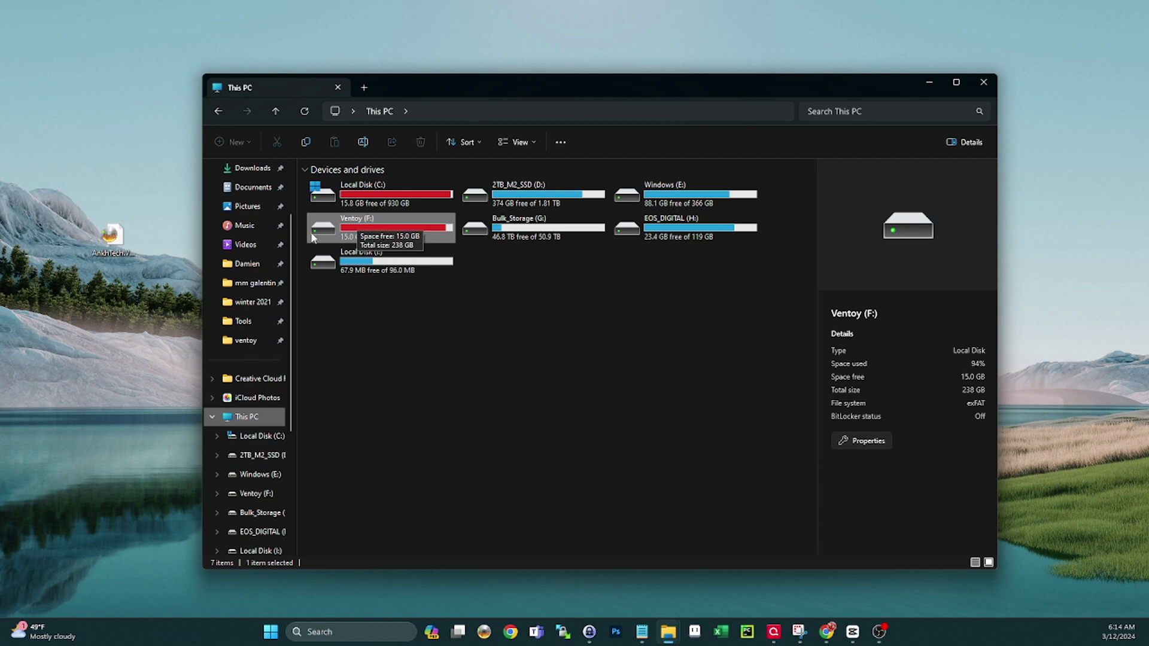
{"action": "double_click", "coordinate": [365, 239]}
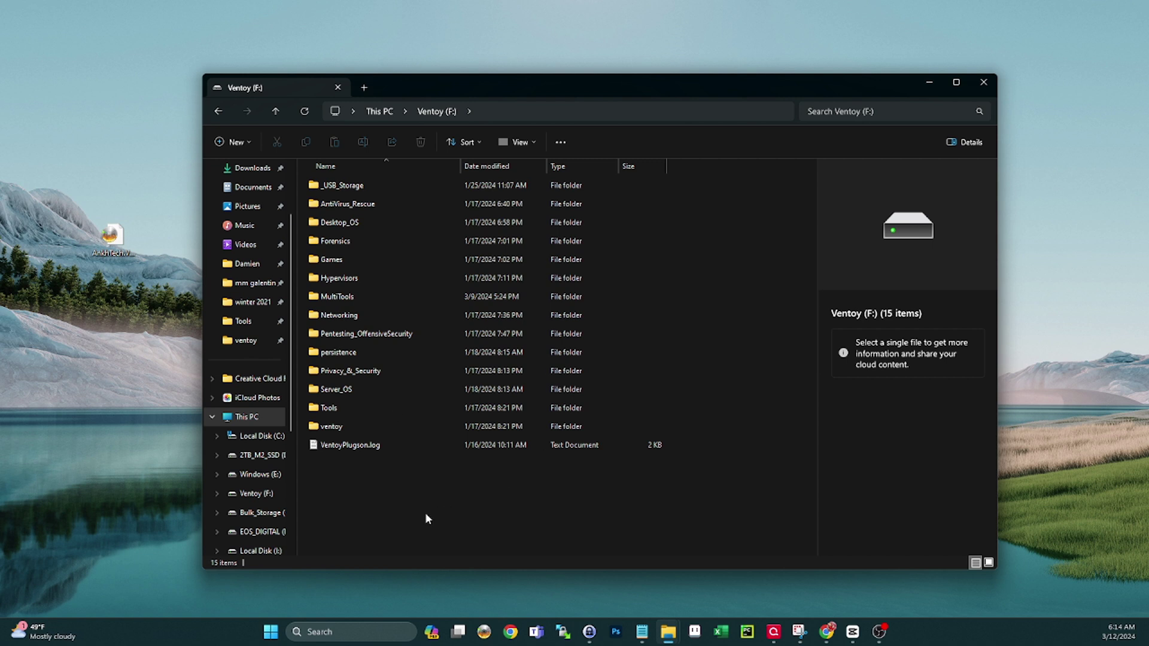
{"action": "mouse_move", "coordinate": [339, 298]}
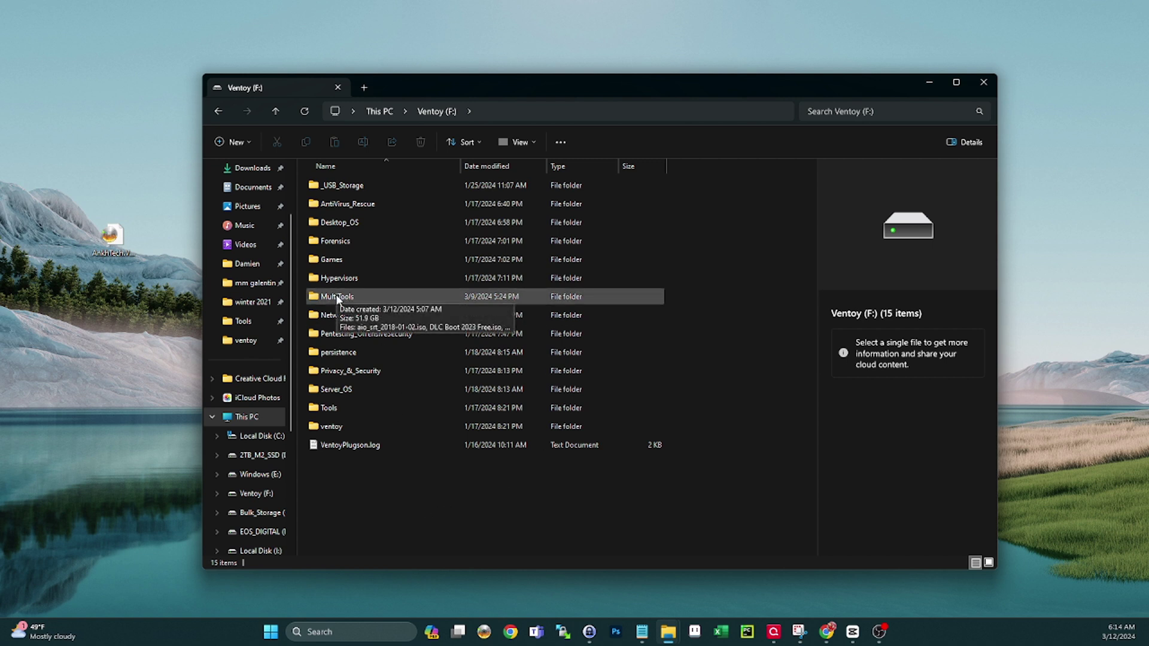
{"action": "double_click", "coordinate": [337, 297]}
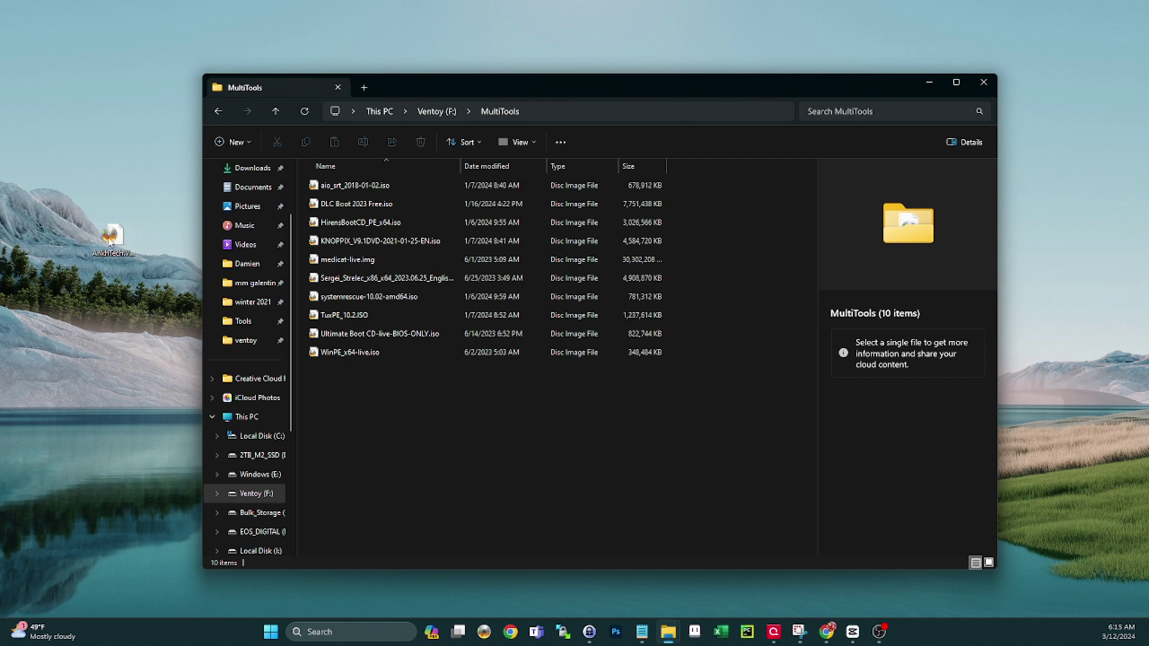
Drag AnkhTech.V7.5Win10PE.iso from the desktop into the MultiTools file list.
{"action": "left_click_drag", "start_coordinate": [112, 237], "coordinate": [478, 482]}
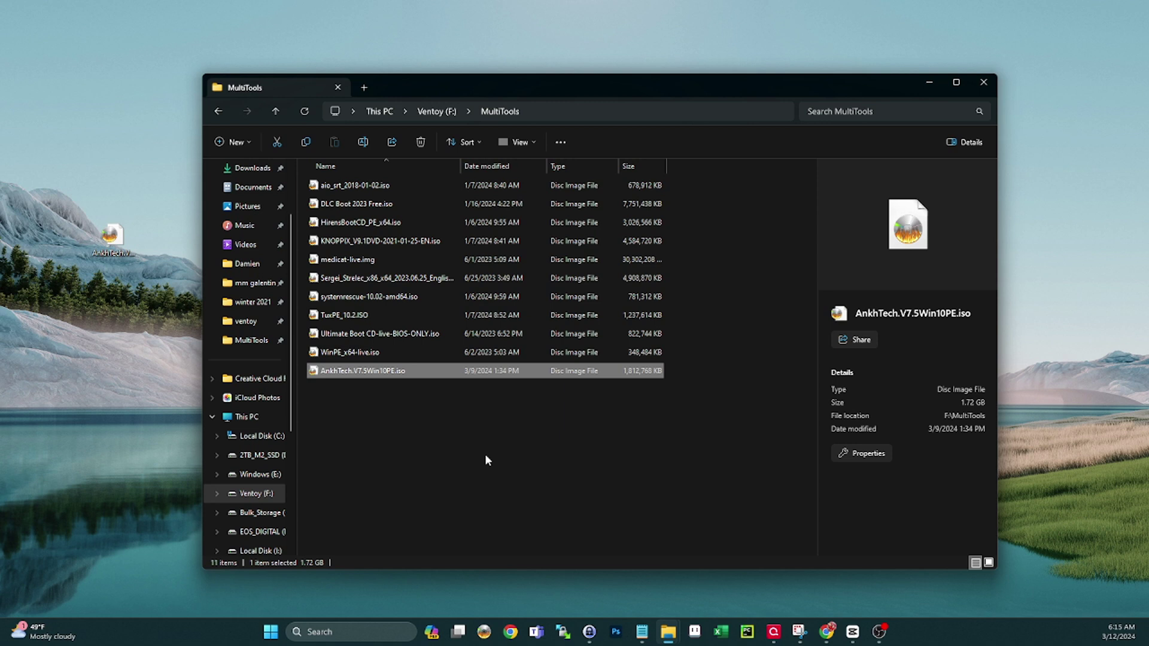
Clear the ISO selection, then go up to Ventoy (F:) and reopen MultiTools.
{"action": "left_click", "coordinate": [469, 427]}
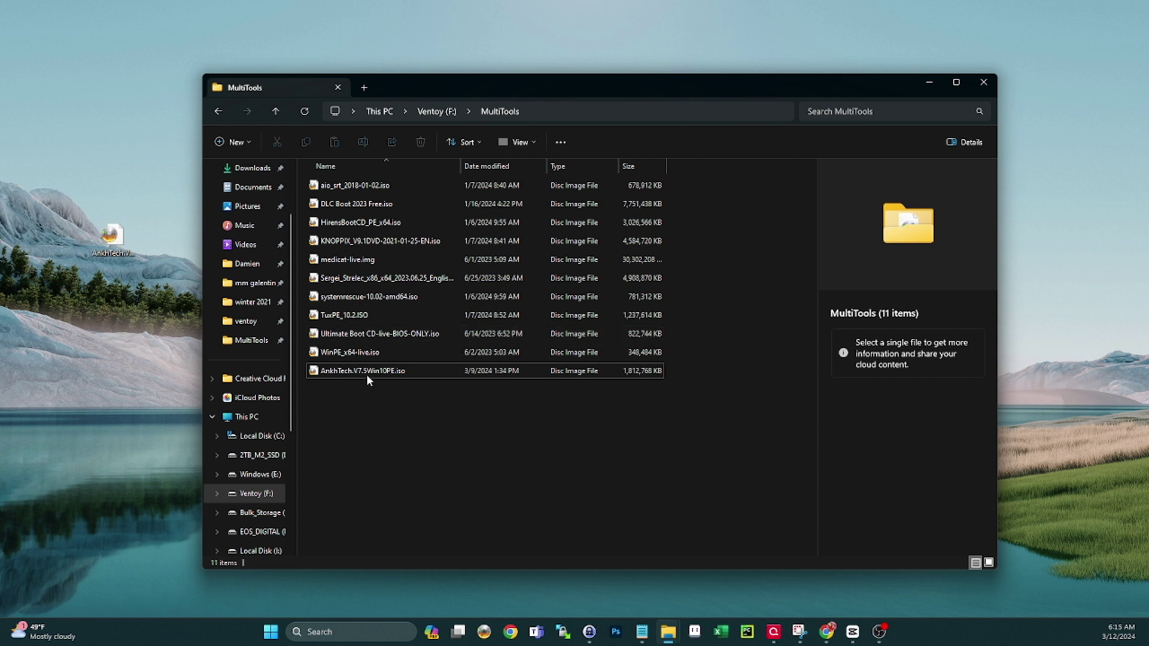
{"action": "left_click", "coordinate": [341, 372]}
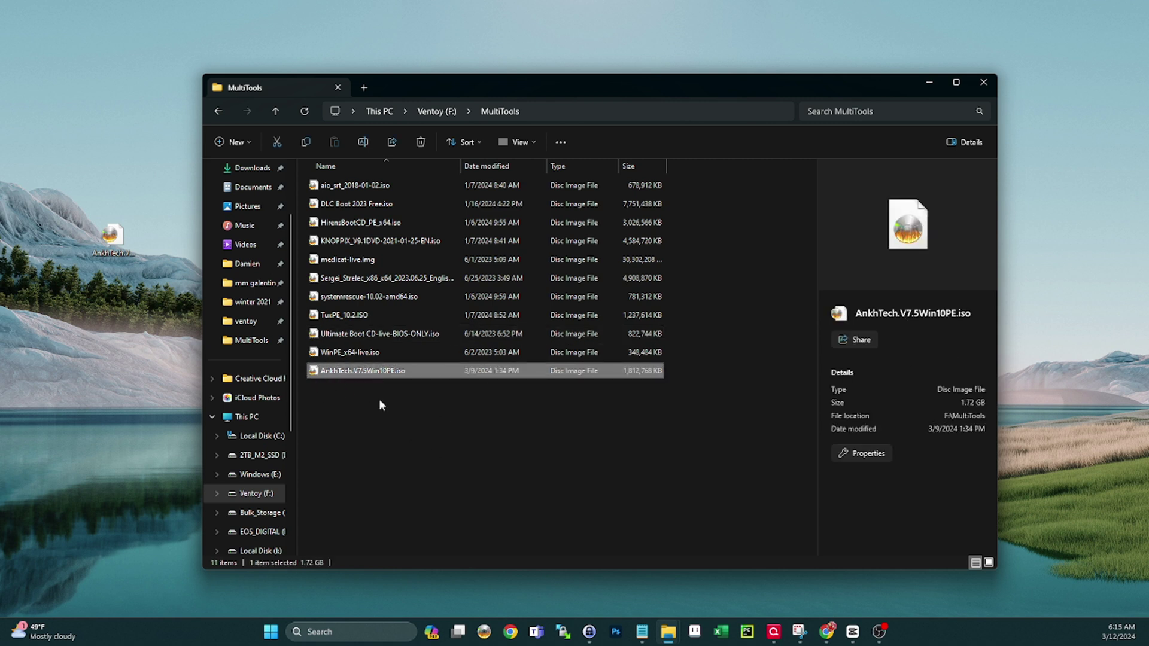
{"action": "left_click", "coordinate": [444, 447]}
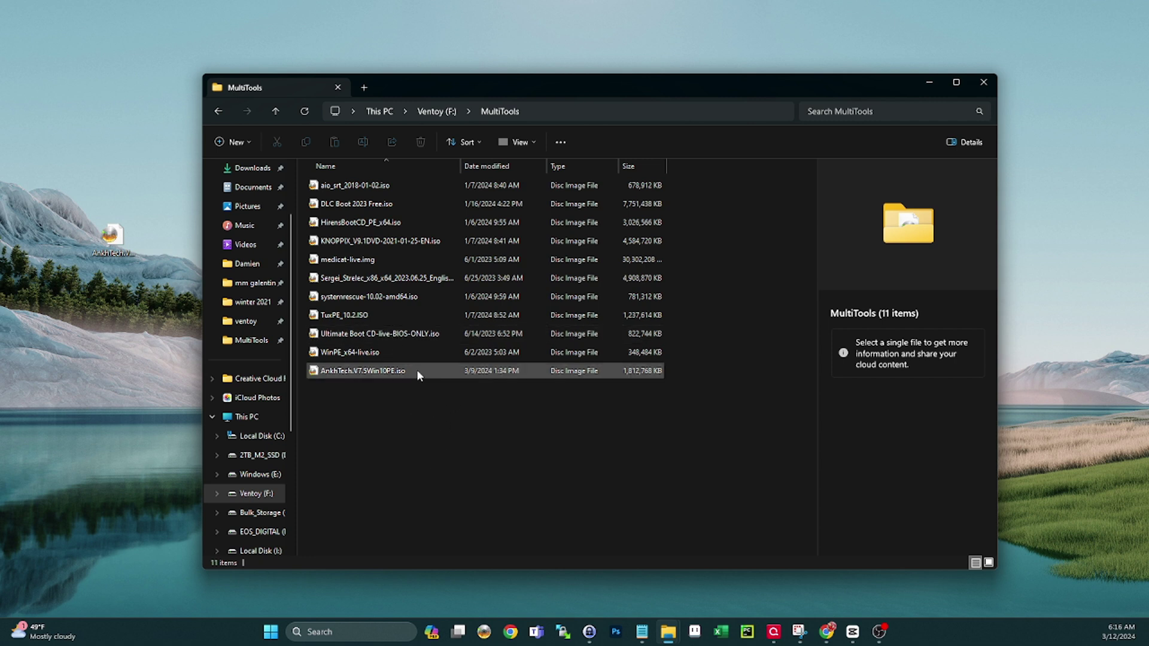
{"action": "left_click", "coordinate": [444, 110]}
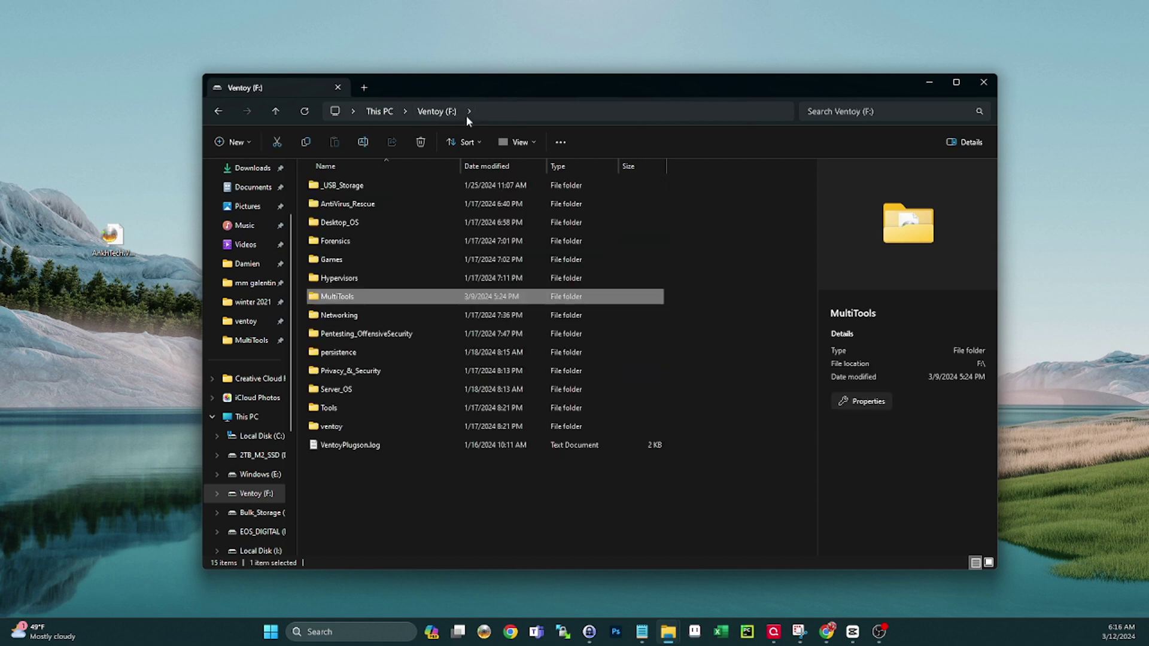
{"action": "double_click", "coordinate": [345, 295]}
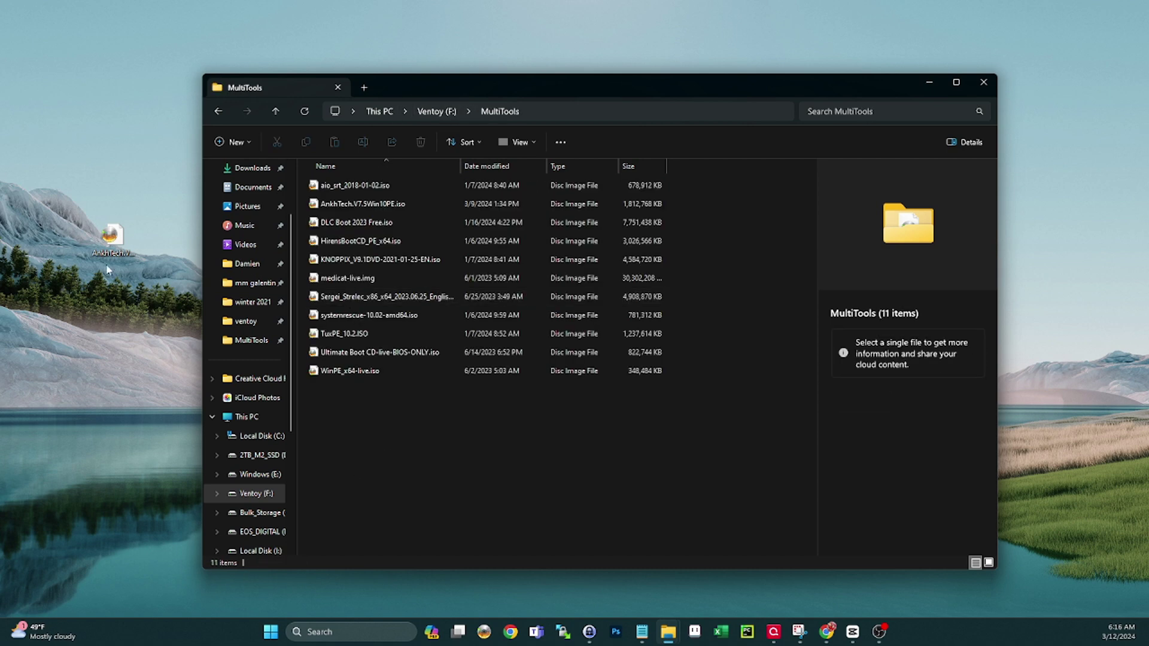